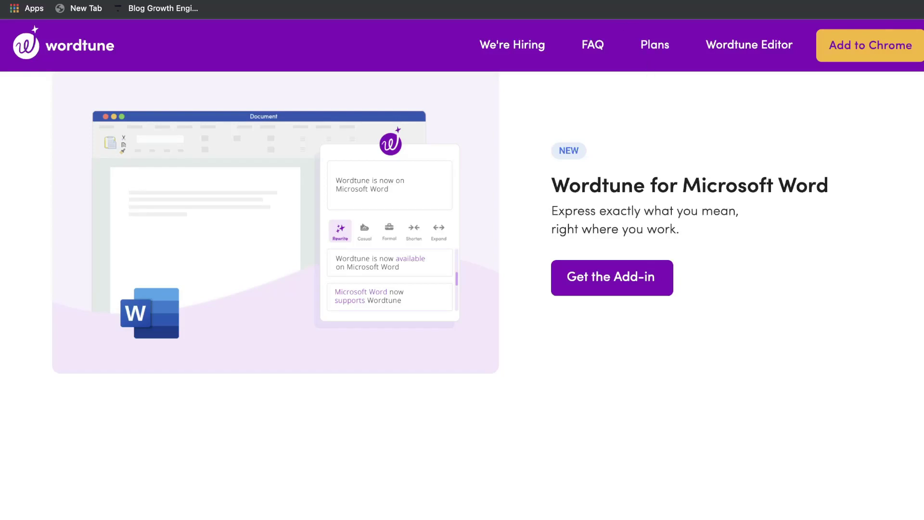
Review Wordtune's homepage, including its testimonials and supported websites, and its Chrome Web Store listing
{"action": "key", "text": "ctrl+Tab"}
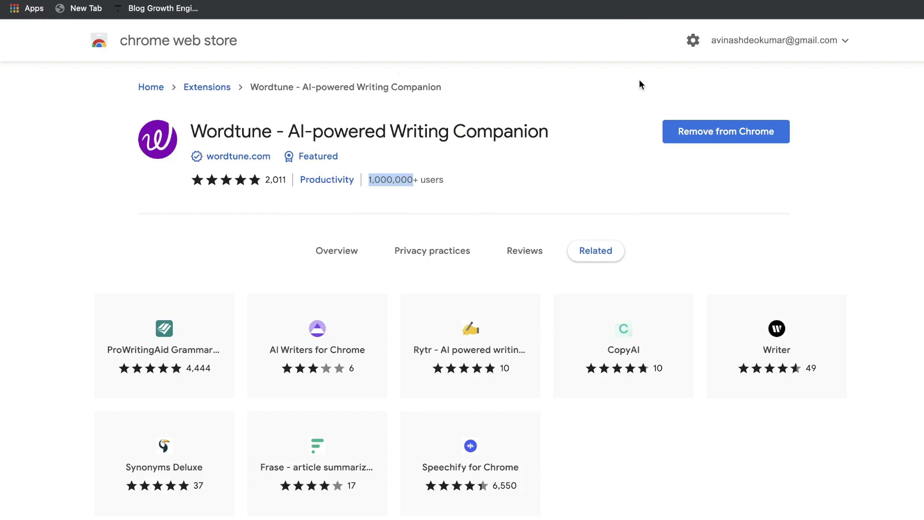
{"action": "key", "text": "ctrl+Tab"}
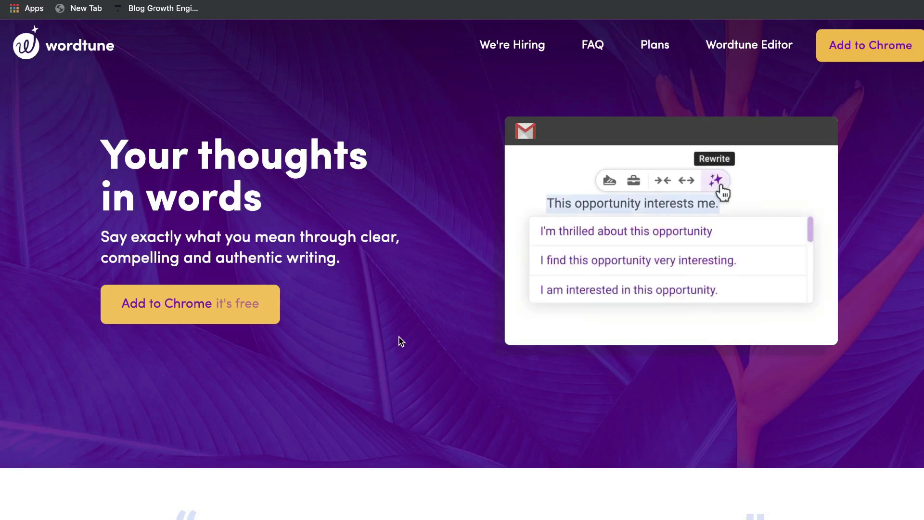
{"action": "scroll", "coordinate": [401, 341], "scroll_direction": "down", "scroll_amount": 10}
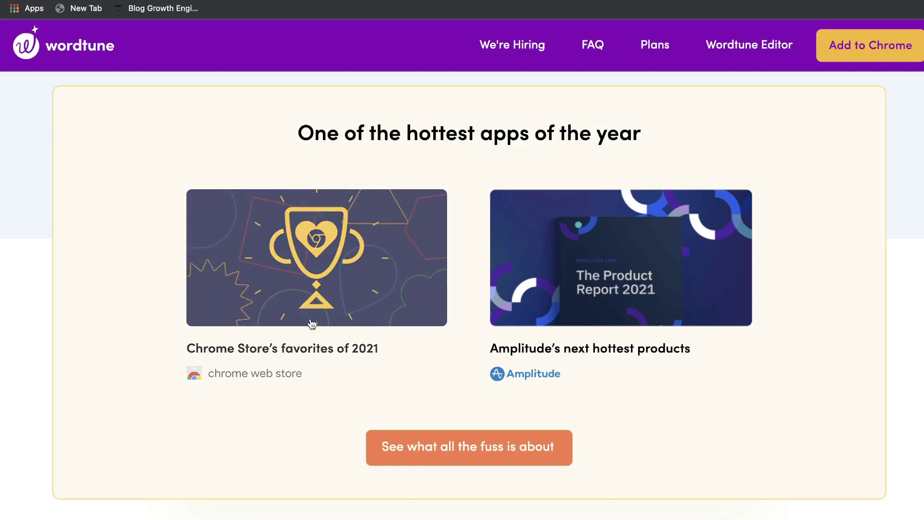
{"action": "scroll", "coordinate": [361, 299], "scroll_direction": "up", "scroll_amount": 10}
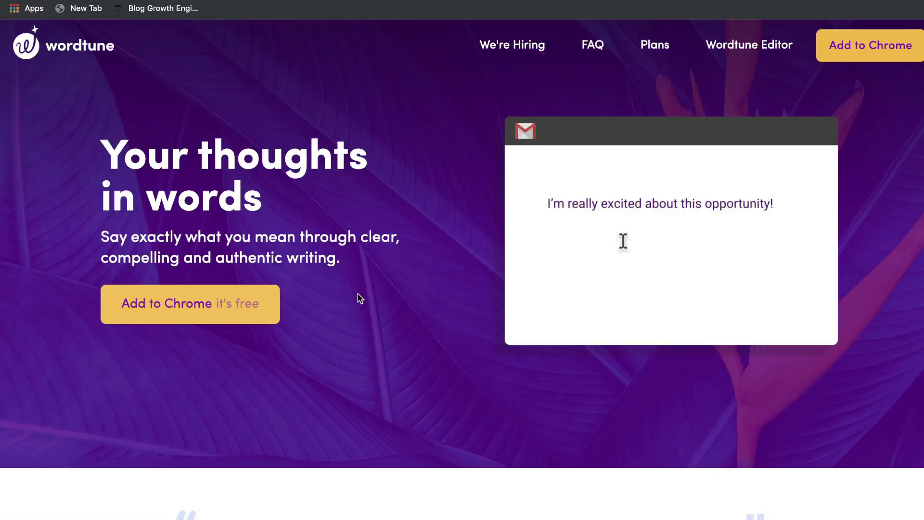
{"action": "scroll", "coordinate": [359, 297], "scroll_direction": "down", "scroll_amount": 8}
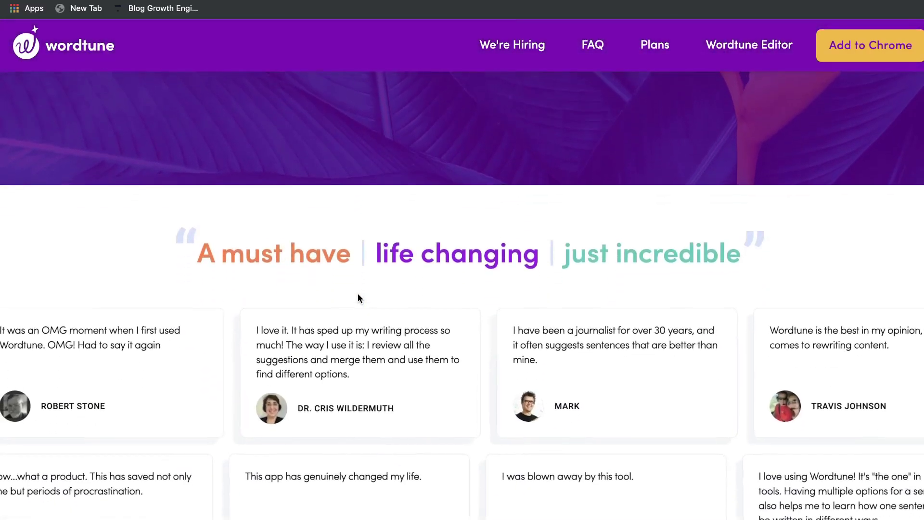
{"action": "scroll", "coordinate": [358, 298], "scroll_direction": "down", "scroll_amount": 6}
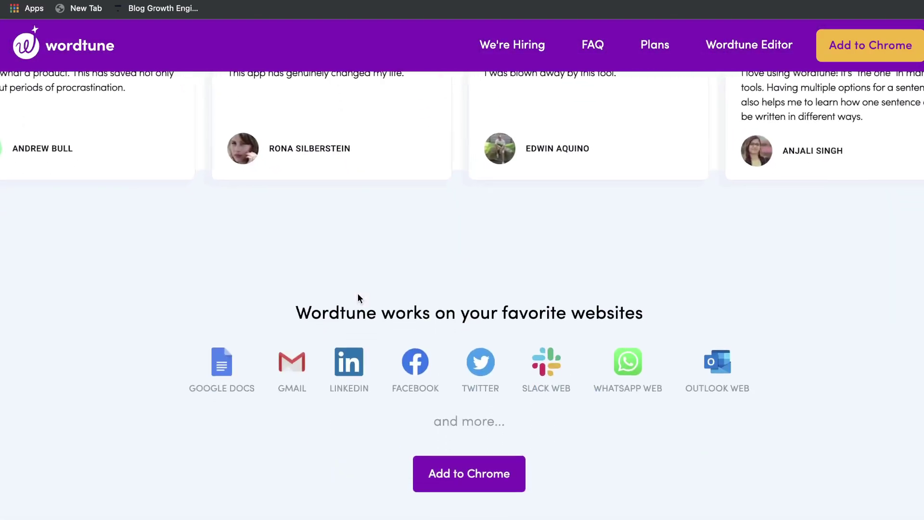
{"action": "scroll", "coordinate": [358, 298], "scroll_direction": "down", "scroll_amount": 12}
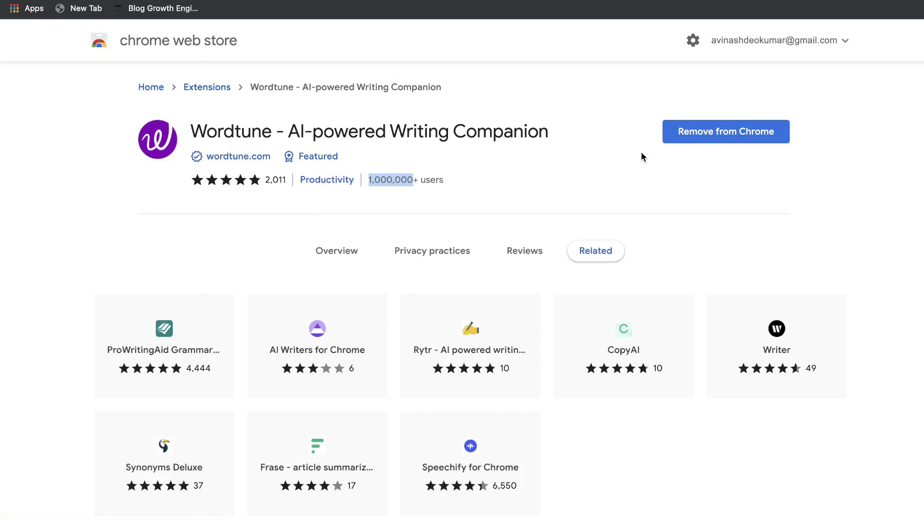
{"action": "scroll", "coordinate": [642, 154], "scroll_direction": "down", "scroll_amount": 1}
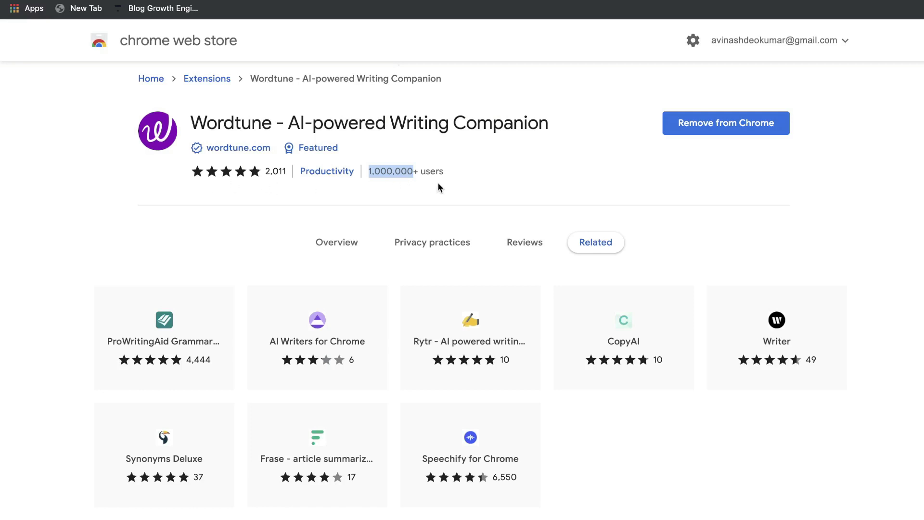
{"action": "scroll", "coordinate": [653, 110], "scroll_direction": "up", "scroll_amount": 1}
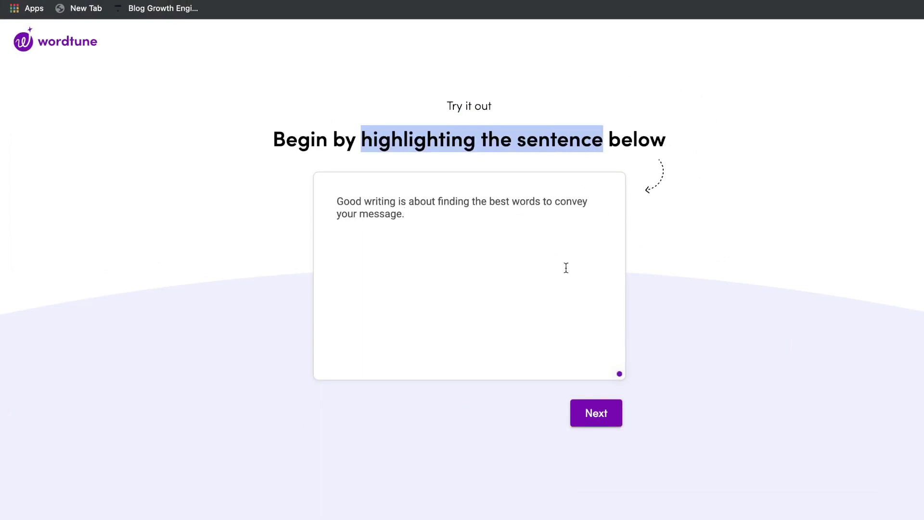
Try Wordtune's rewrite suggestions on the sample sentence "Good writing is about finding the best words to convey your message." and continue the introduction
{"action": "triple_click", "coordinate": [466, 203]}
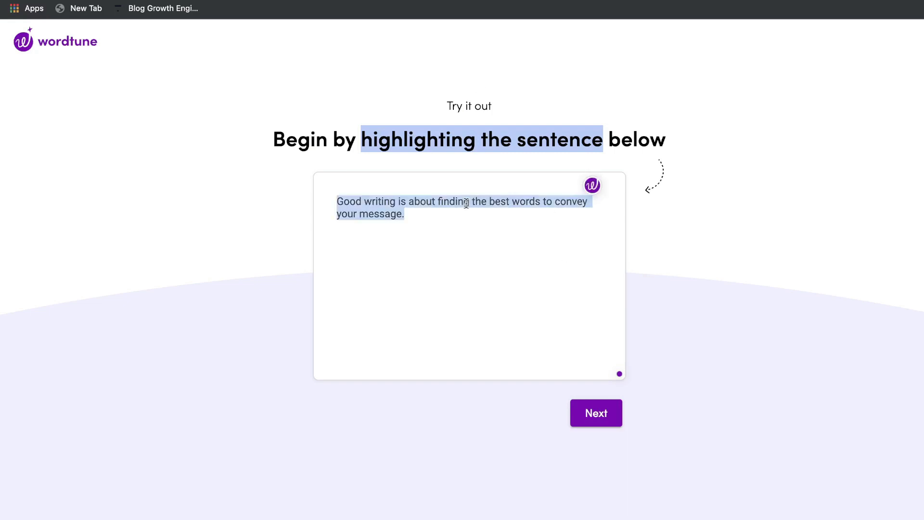
{"action": "triple_click", "coordinate": [466, 203]}
{"action": "left_click", "coordinate": [593, 186]}
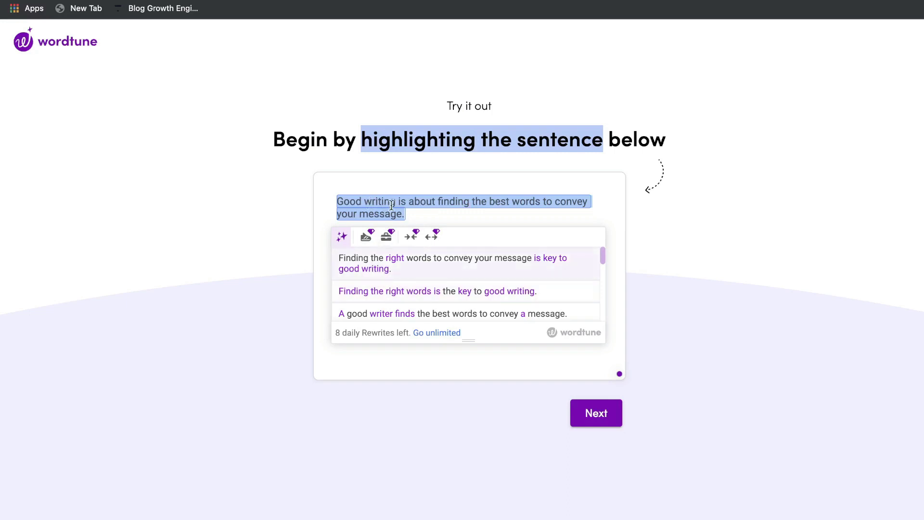
{"action": "left_click", "coordinate": [431, 240]}
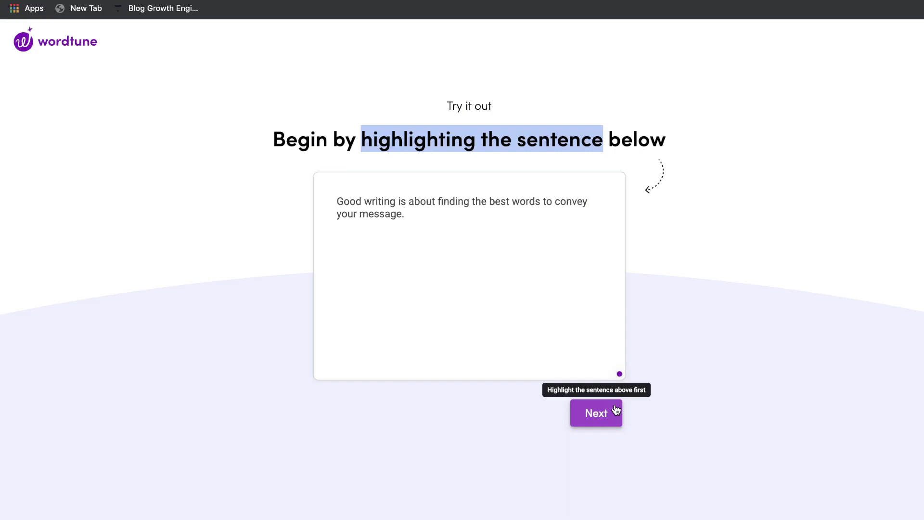
{"action": "left_click", "coordinate": [616, 411]}
{"action": "left_click", "coordinate": [615, 412]}
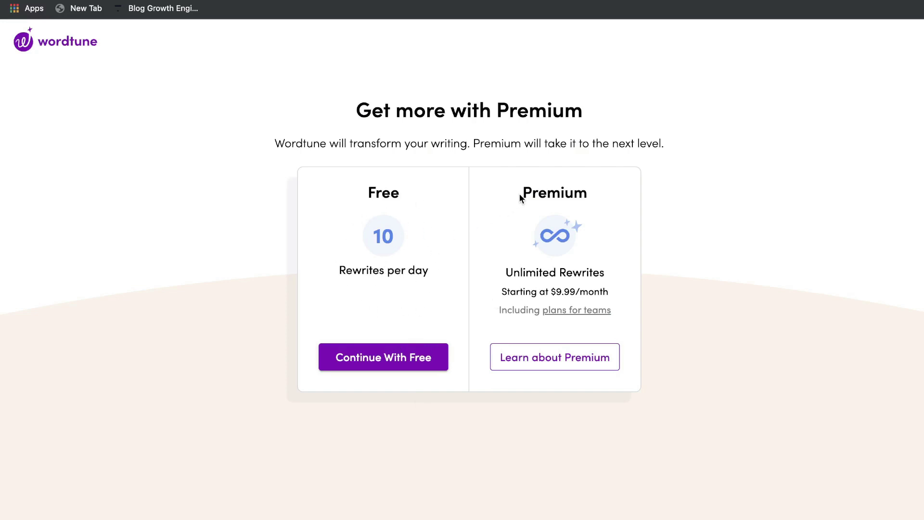
Check the Premium plan's rewrite allowance and monthly price, and continue with the Free plan
{"action": "left_click_drag", "start_coordinate": [519, 193], "coordinate": [596, 239]}
{"action": "left_click", "coordinate": [601, 247]}
{"action": "left_click_drag", "start_coordinate": [506, 271], "coordinate": [626, 275]}
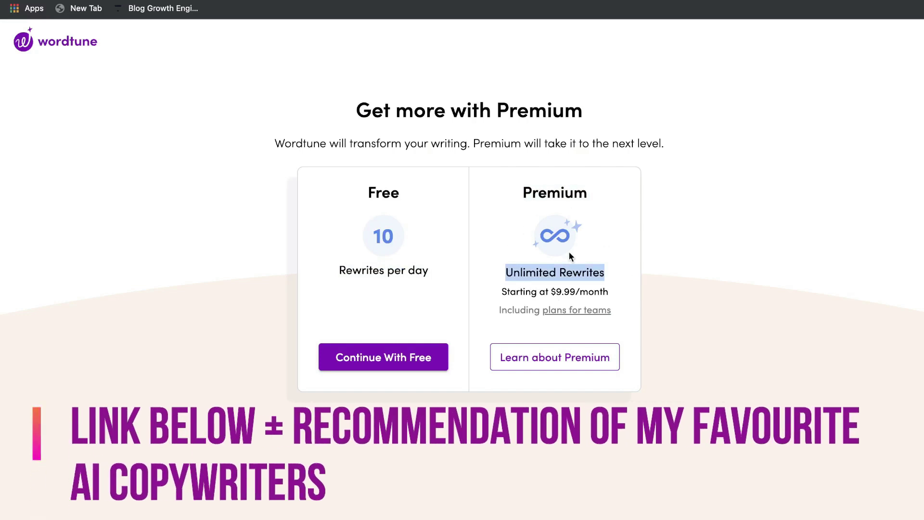
{"action": "left_click_drag", "start_coordinate": [610, 292], "coordinate": [549, 292]}
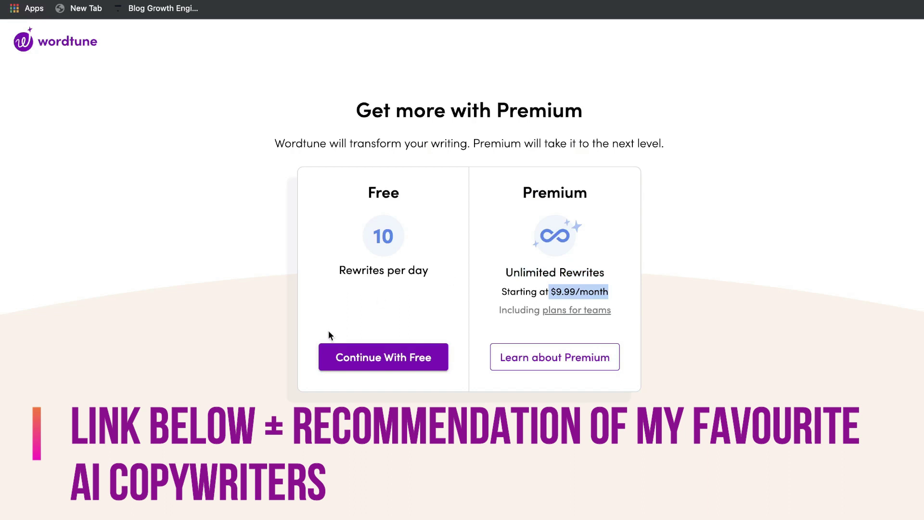
{"action": "left_click", "coordinate": [337, 356]}
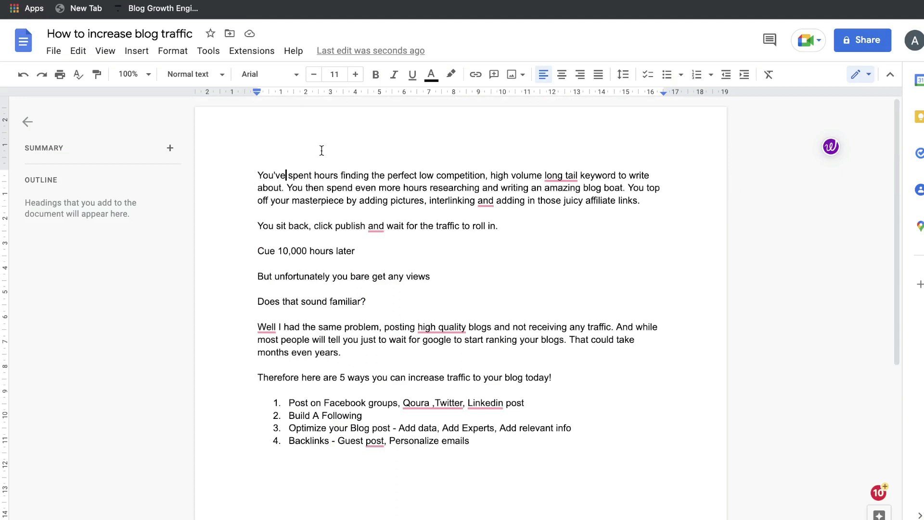
Request Wordtune rewrites for the blog draft's opening sentence, from "You've spent hours" to "keyword to write about."
{"action": "left_click", "coordinate": [376, 225]}
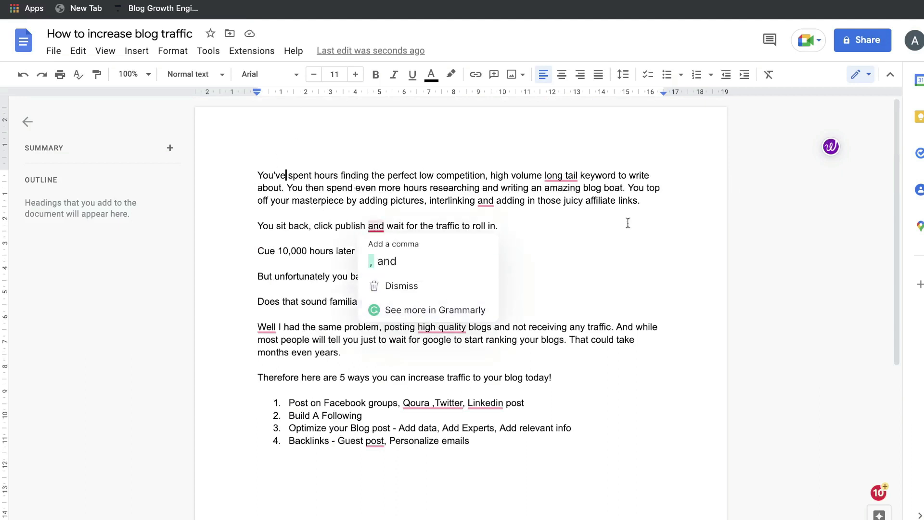
{"action": "left_click", "coordinate": [831, 147]}
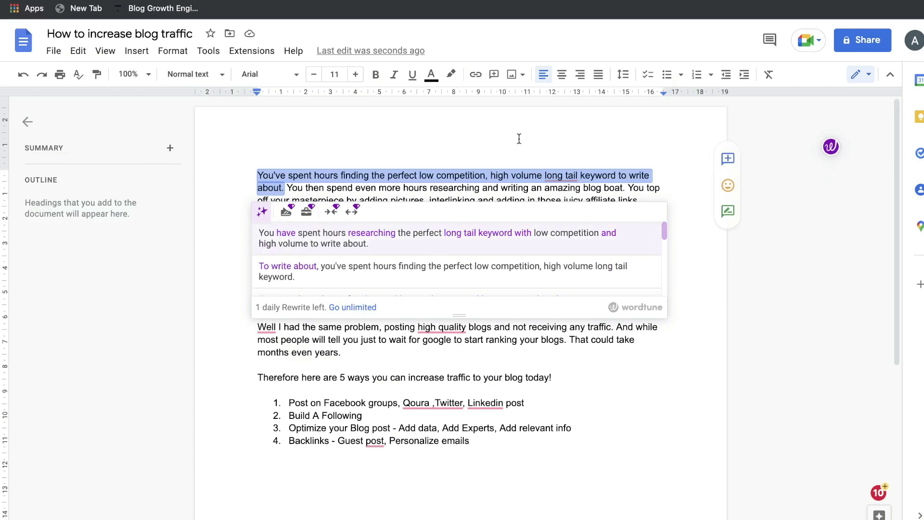
{"action": "left_click", "coordinate": [522, 175]}
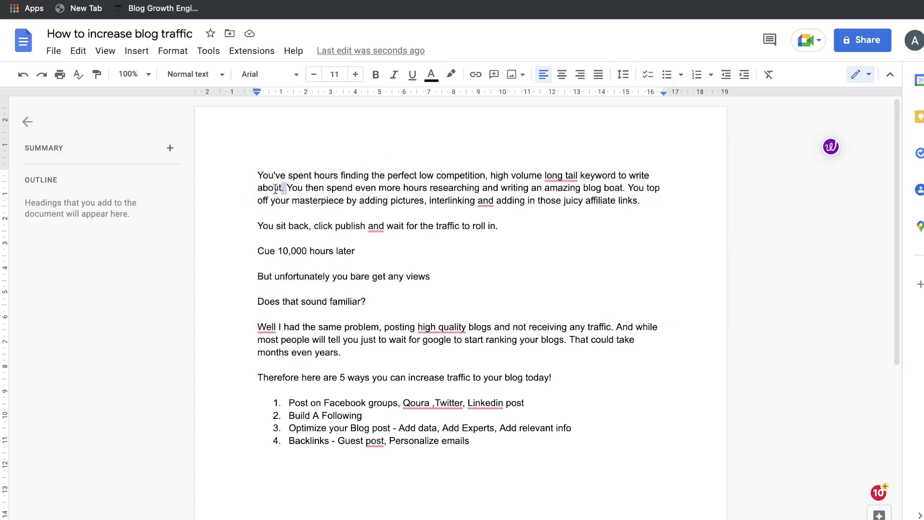
{"action": "left_click_drag", "start_coordinate": [286, 187], "coordinate": [259, 175]}
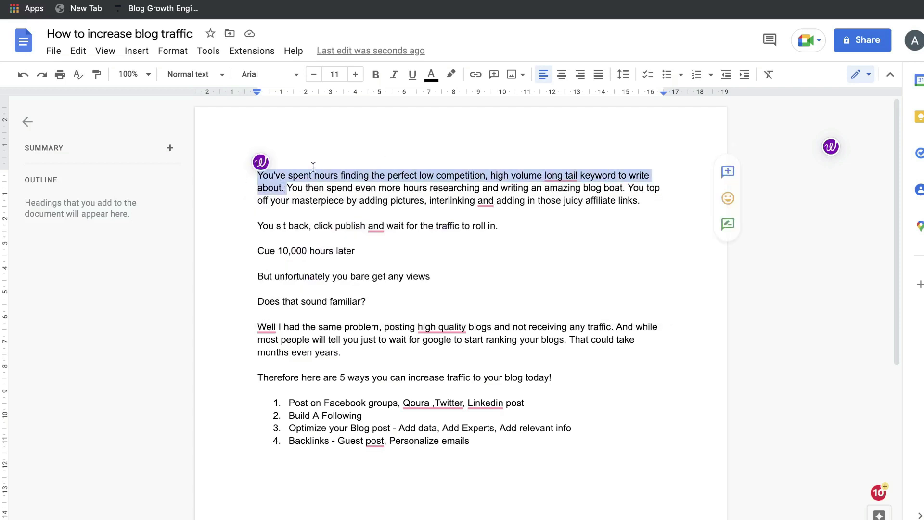
{"action": "left_click", "coordinate": [263, 163]}
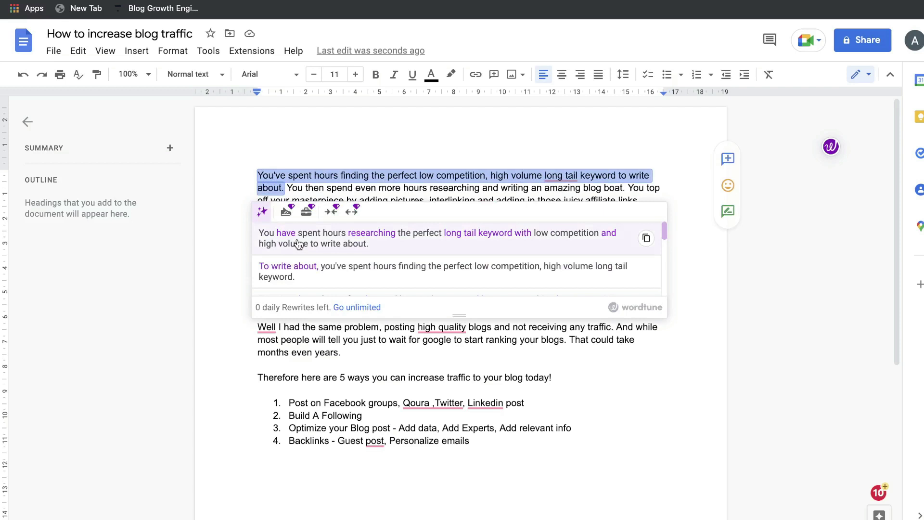
Read through the suggested rewrites and compare them with the draft's original opening sentence
{"action": "scroll", "coordinate": [337, 263], "scroll_direction": "down", "scroll_amount": 1}
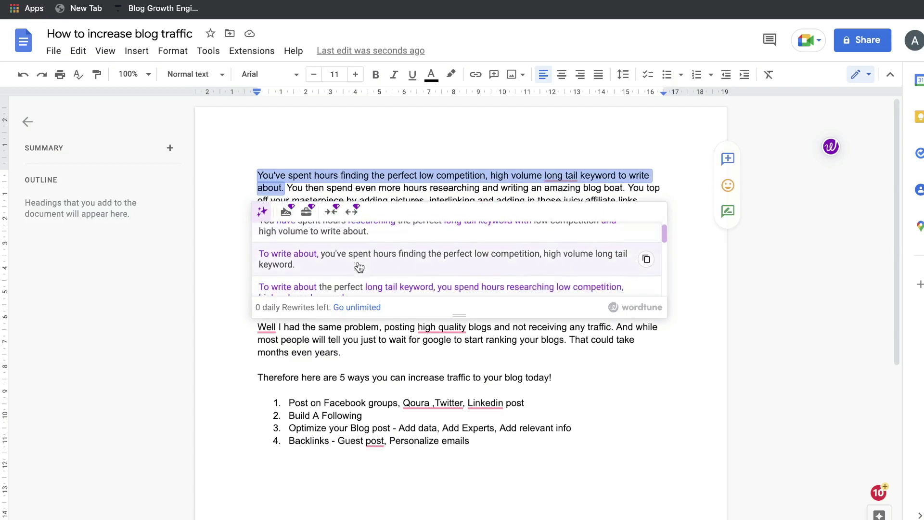
{"action": "scroll", "coordinate": [358, 267], "scroll_direction": "up", "scroll_amount": 1}
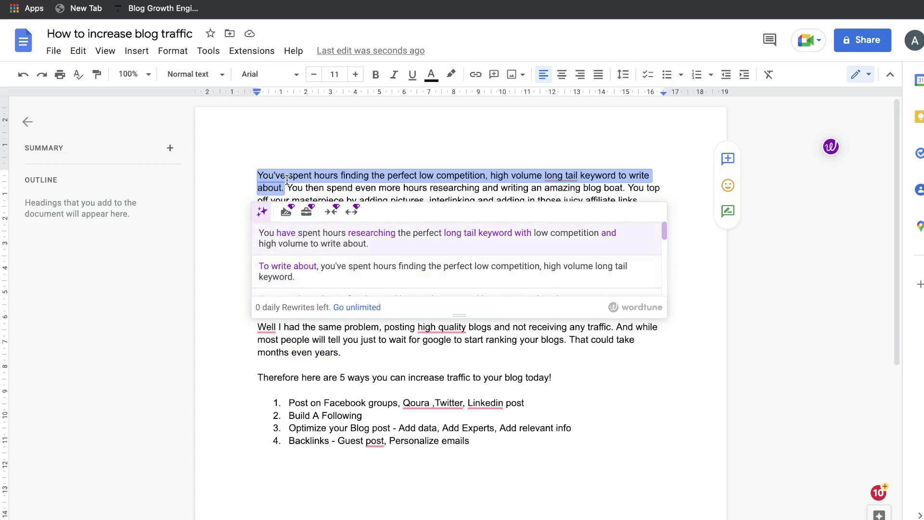
{"action": "mouse_move", "coordinate": [318, 242]}
{"action": "scroll", "coordinate": [322, 255], "scroll_direction": "down", "scroll_amount": 2}
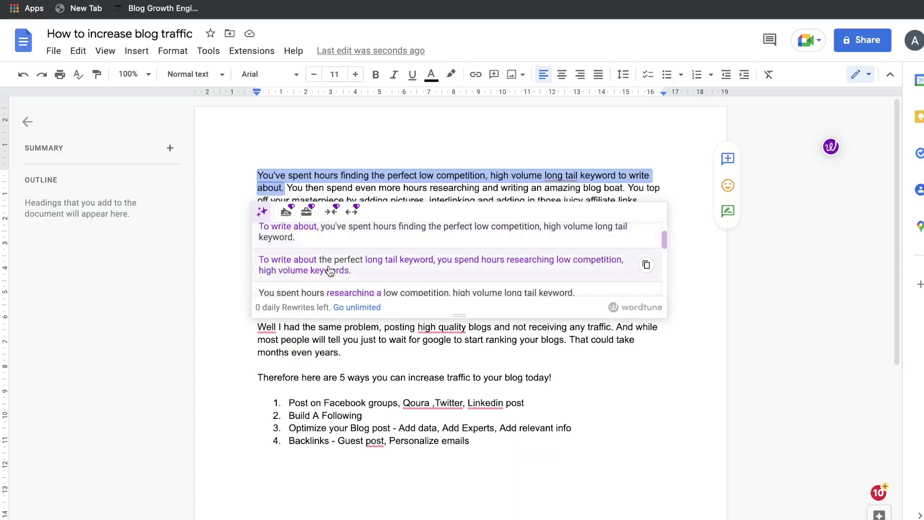
{"action": "scroll", "coordinate": [330, 269], "scroll_direction": "down", "scroll_amount": 1}
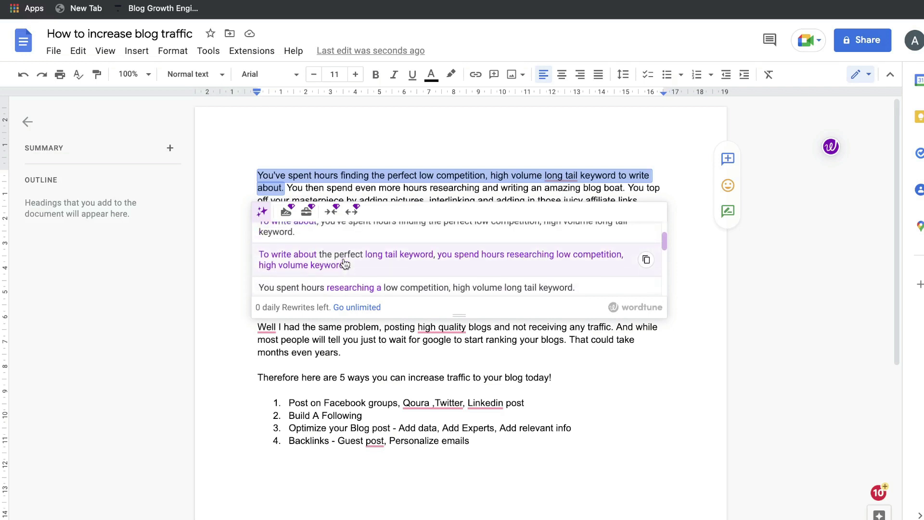
{"action": "scroll", "coordinate": [345, 264], "scroll_direction": "up", "scroll_amount": 3}
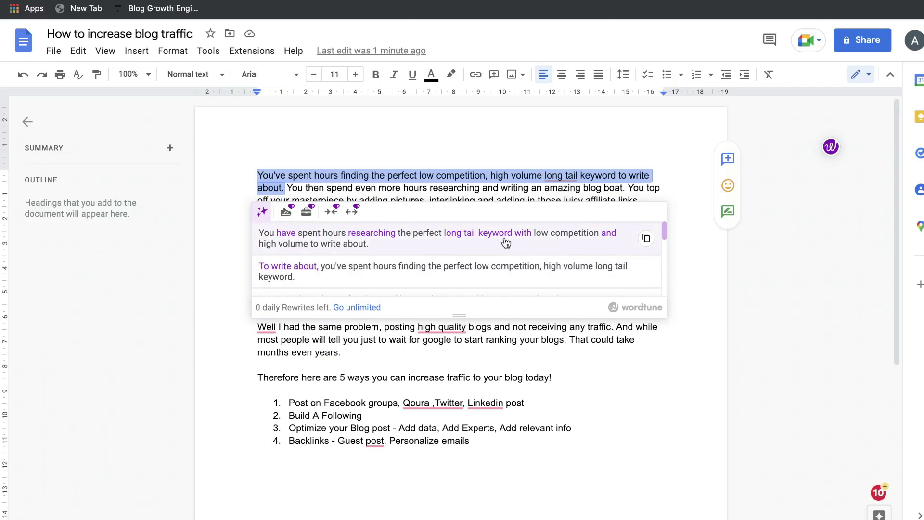
{"action": "scroll", "coordinate": [413, 250], "scroll_direction": "down", "scroll_amount": 1}
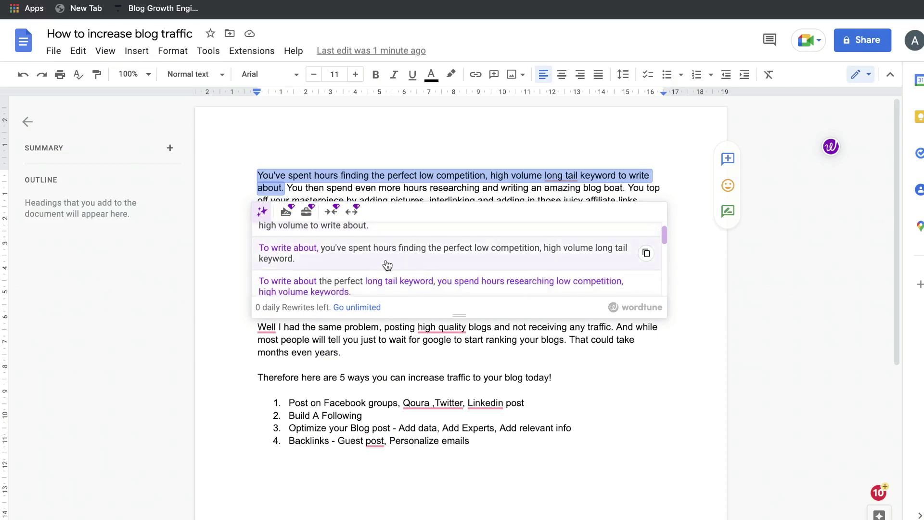
{"action": "scroll", "coordinate": [437, 264], "scroll_direction": "down", "scroll_amount": 1}
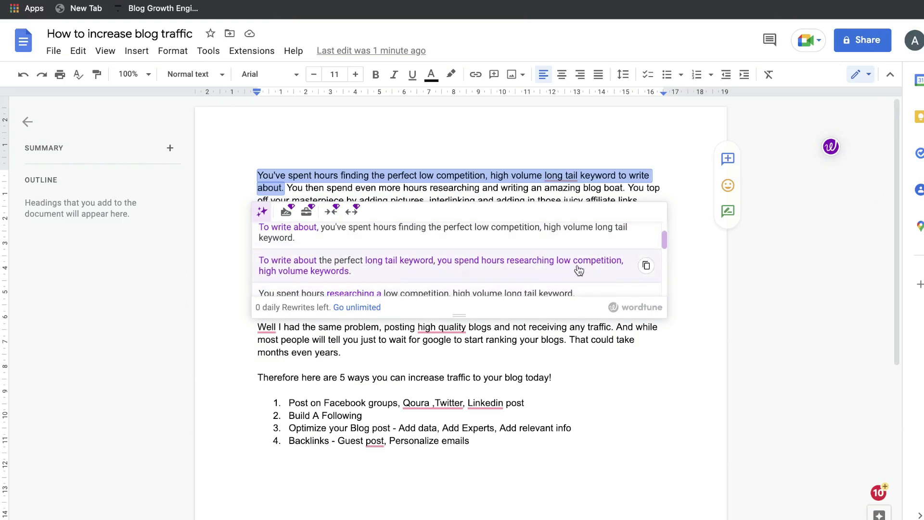
{"action": "scroll", "coordinate": [395, 271], "scroll_direction": "down", "scroll_amount": 1}
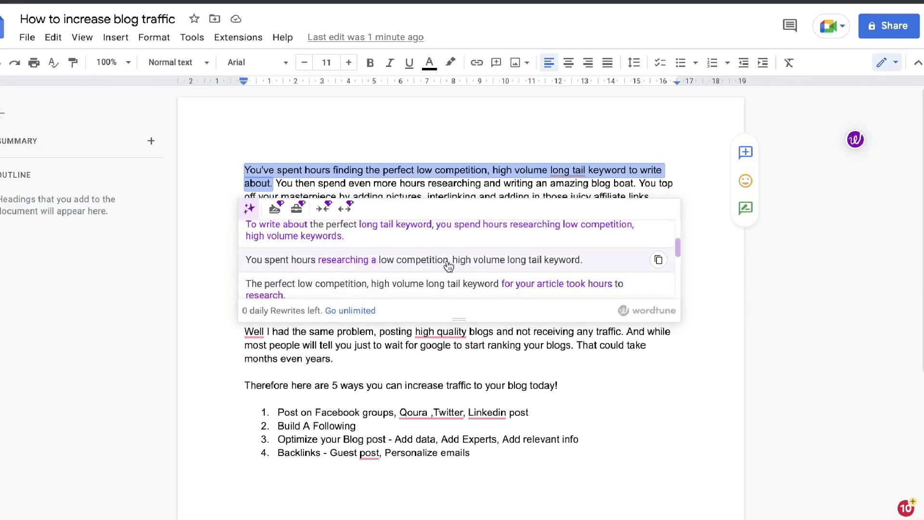
{"action": "scroll", "coordinate": [520, 266], "scroll_direction": "down", "scroll_amount": 1}
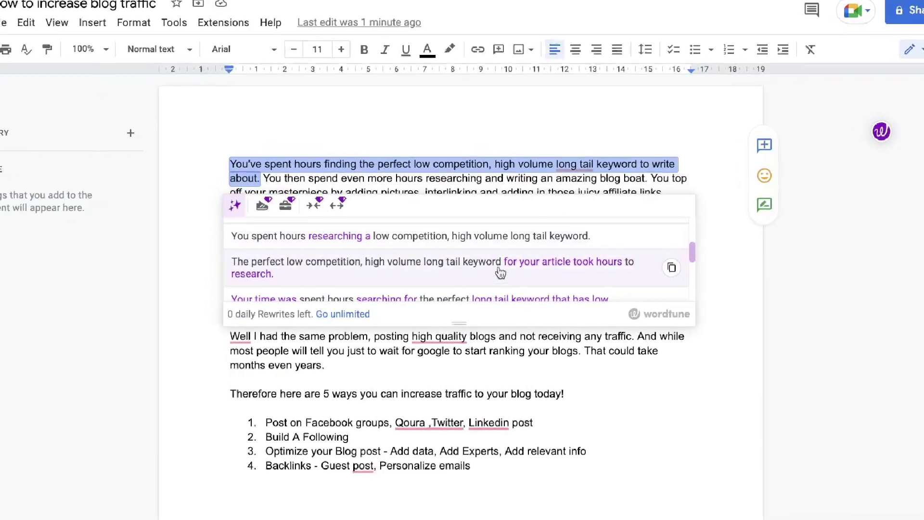
{"action": "scroll", "coordinate": [597, 270], "scroll_direction": "down", "scroll_amount": 3}
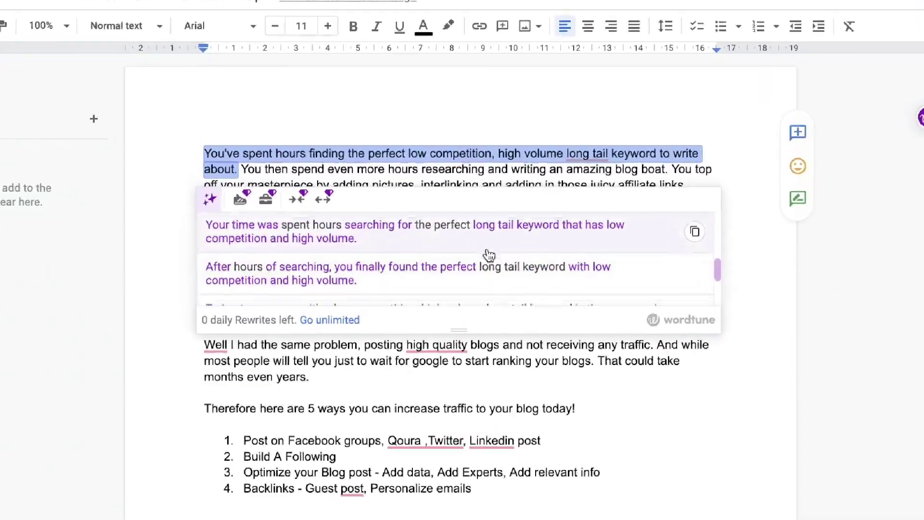
{"action": "scroll", "coordinate": [473, 253], "scroll_direction": "down", "scroll_amount": 3}
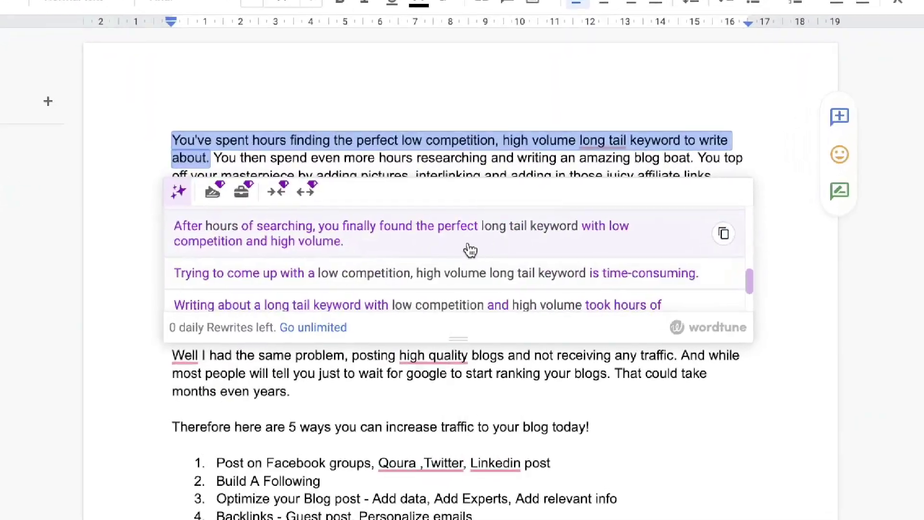
{"action": "scroll", "coordinate": [470, 250], "scroll_direction": "down", "scroll_amount": 1}
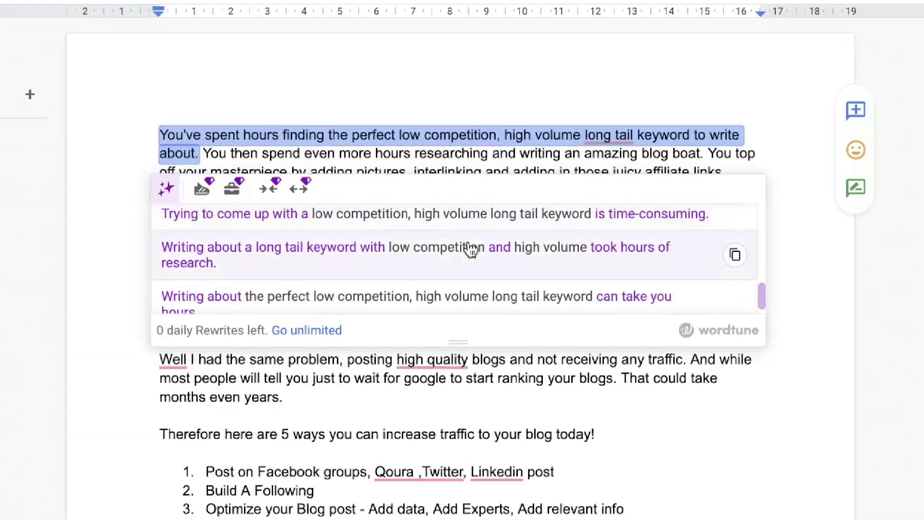
{"action": "scroll", "coordinate": [471, 250], "scroll_direction": "down", "scroll_amount": 1}
{"action": "scroll", "coordinate": [471, 250], "scroll_direction": "up", "scroll_amount": 5}
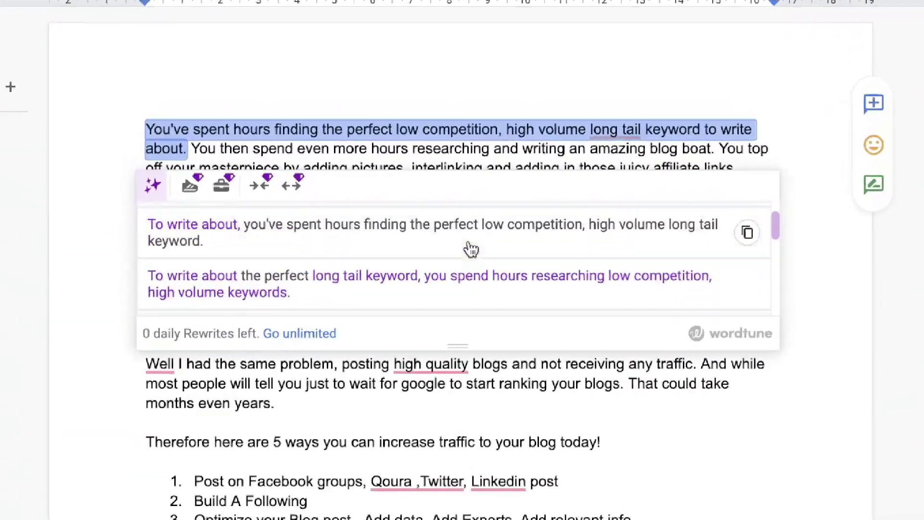
{"action": "scroll", "coordinate": [470, 249], "scroll_direction": "up", "scroll_amount": 1}
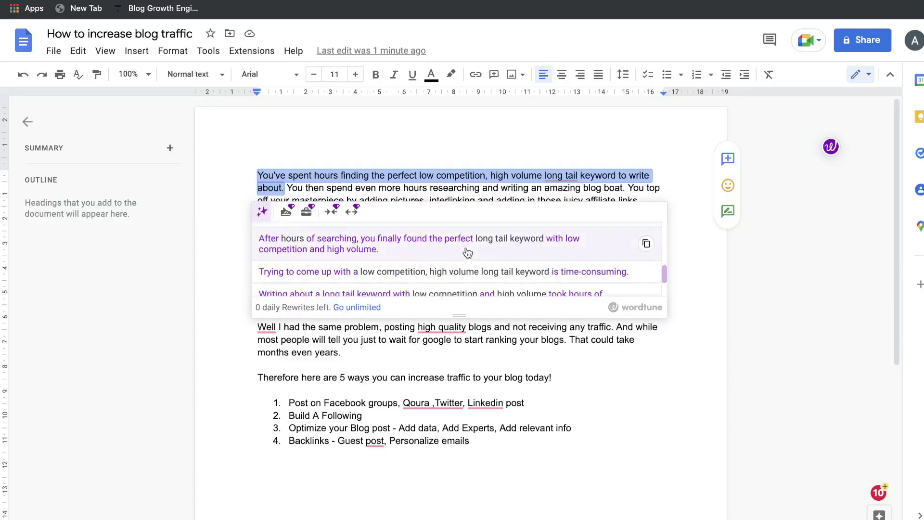
Read through the remaining rewrites of the opening sentence and close the suggestions
{"action": "scroll", "coordinate": [467, 252], "scroll_direction": "down", "scroll_amount": 2}
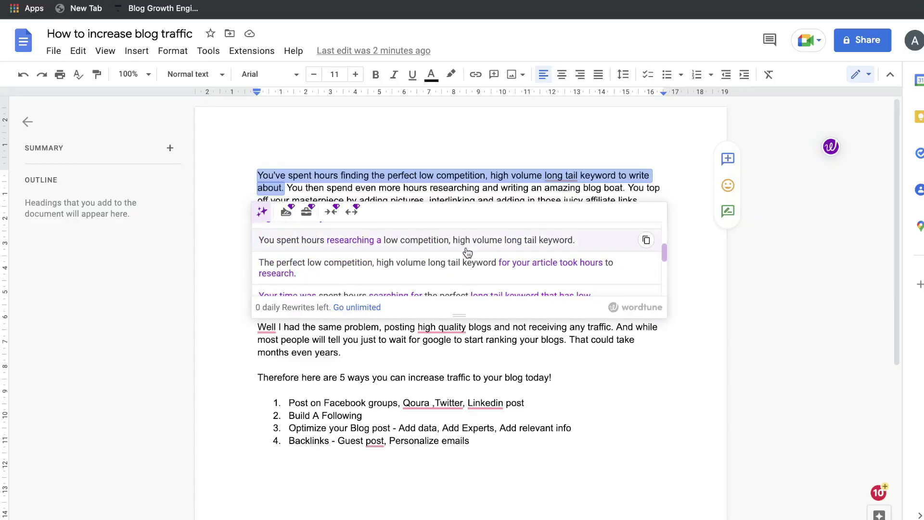
{"action": "scroll", "coordinate": [467, 252], "scroll_direction": "down", "scroll_amount": 2}
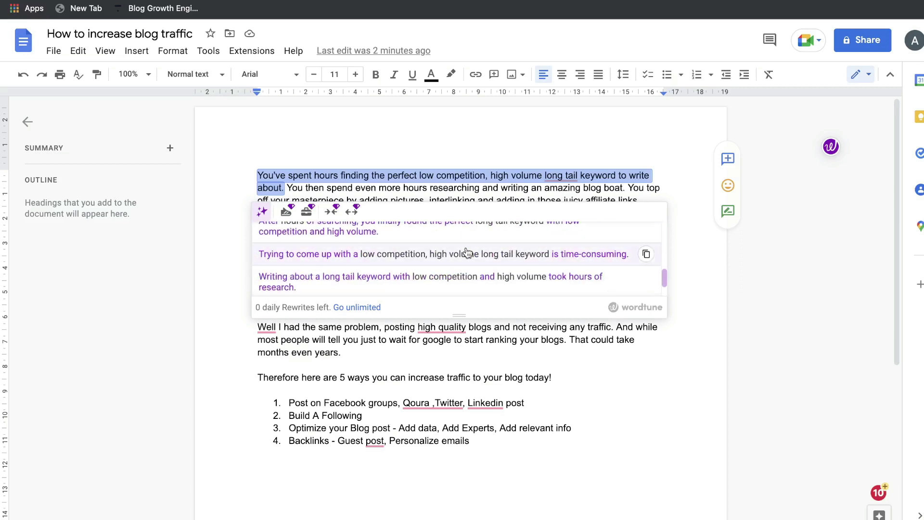
{"action": "scroll", "coordinate": [468, 252], "scroll_direction": "down", "scroll_amount": 2}
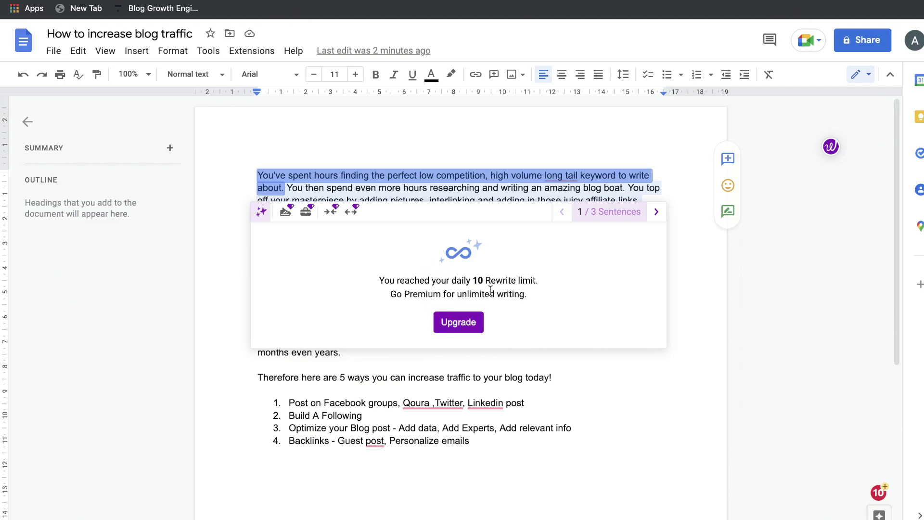
{"action": "left_click", "coordinate": [315, 188]}
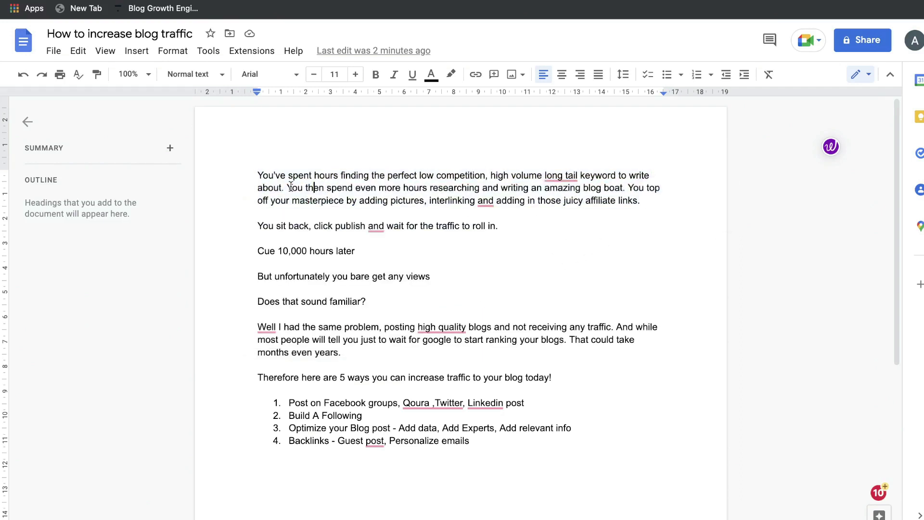
Select the draft's whole opening paragraph and try Wordtune's Casual tone on it
{"action": "left_click_drag", "start_coordinate": [284, 189], "coordinate": [257, 179]}
{"action": "left_click", "coordinate": [261, 162]}
{"action": "triple_click", "coordinate": [515, 187]}
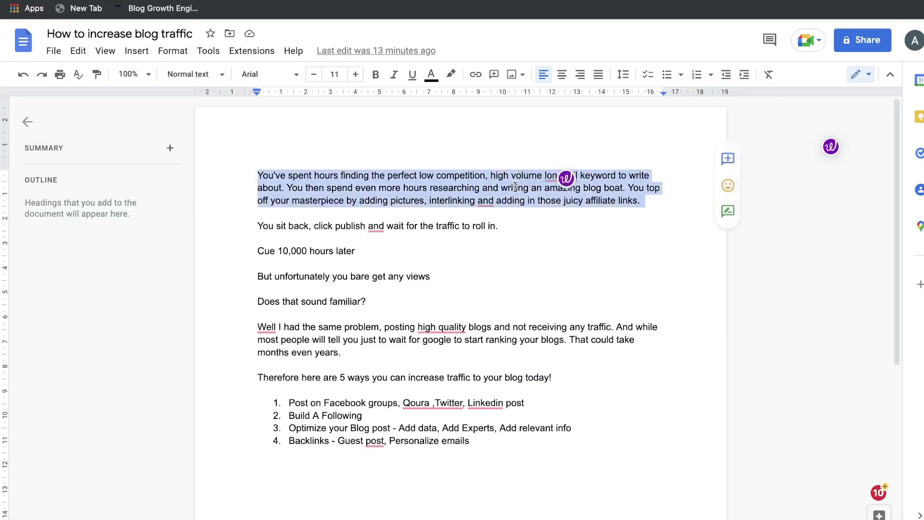
{"action": "left_click", "coordinate": [648, 186]}
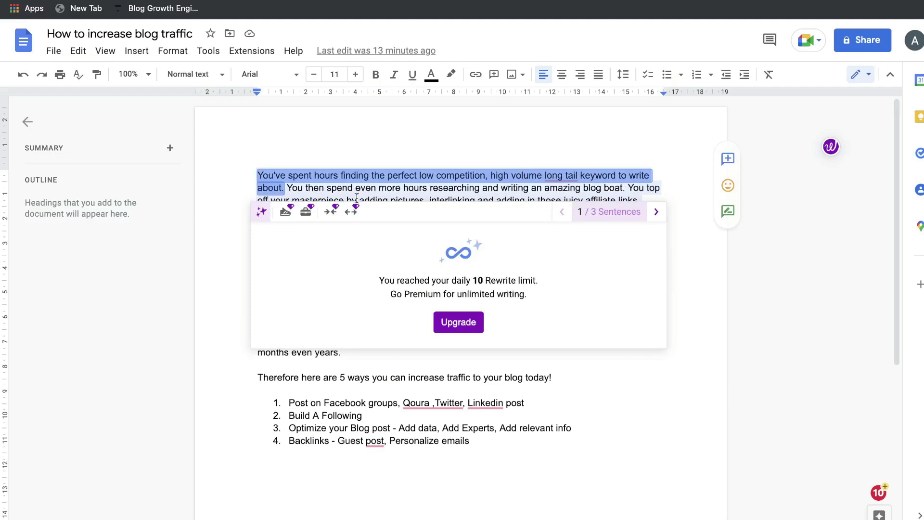
{"action": "left_click", "coordinate": [288, 211]}
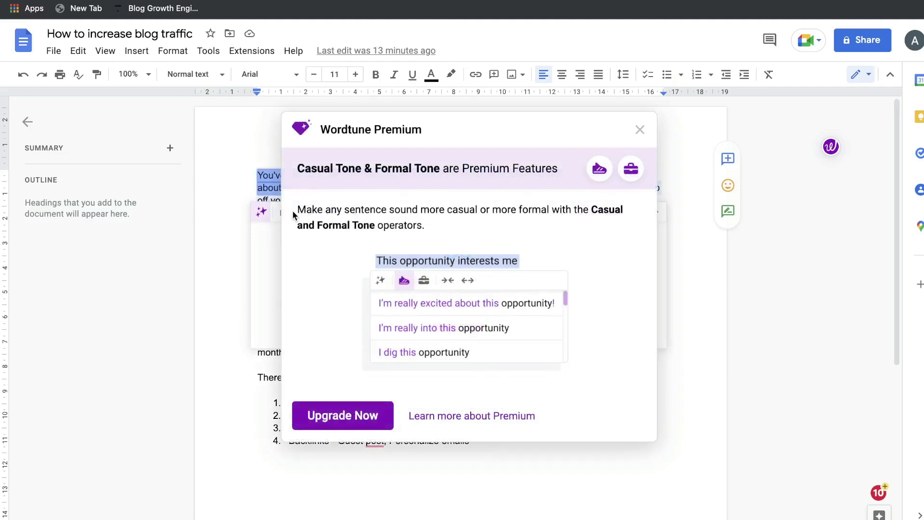
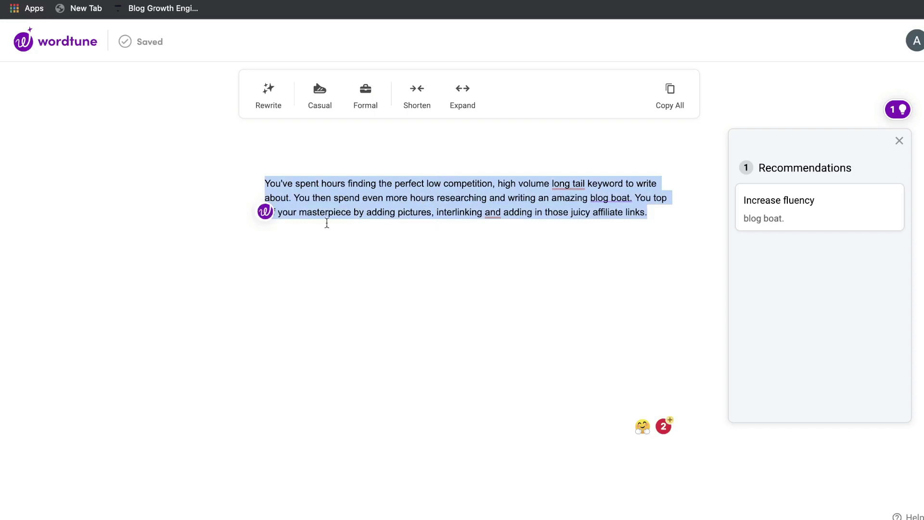
In the Wordtune editor, review rewrites of the opening paragraph's first sentence and the fluency recommendation for "you just to wait for google"
{"action": "left_click", "coordinate": [266, 213]}
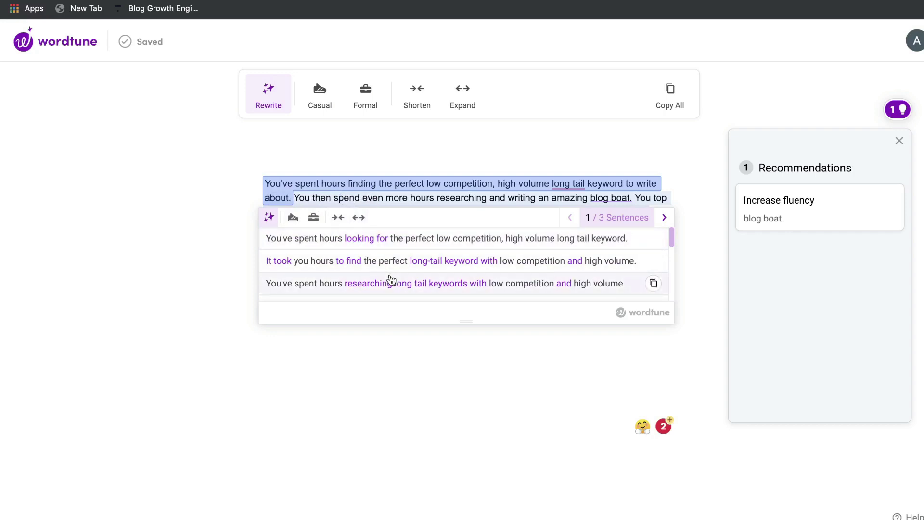
{"action": "scroll", "coordinate": [391, 281], "scroll_direction": "down", "scroll_amount": 2}
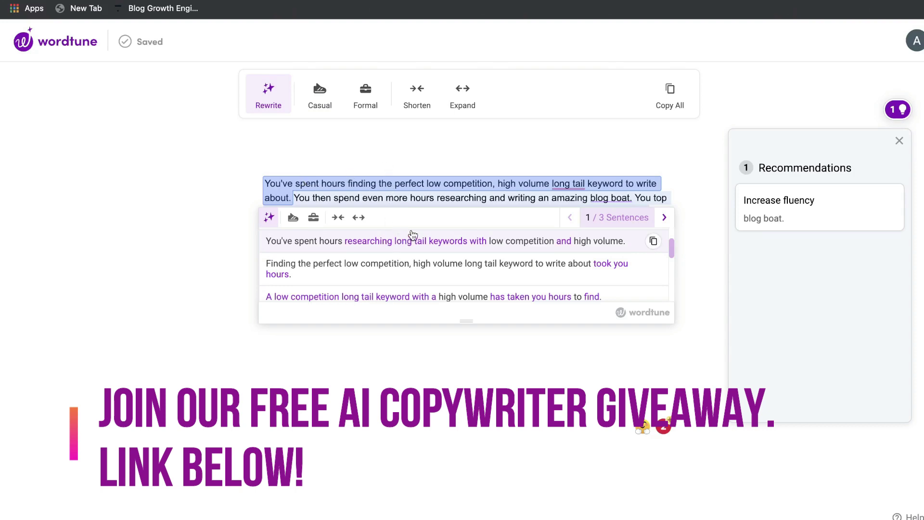
{"action": "left_click", "coordinate": [810, 221]}
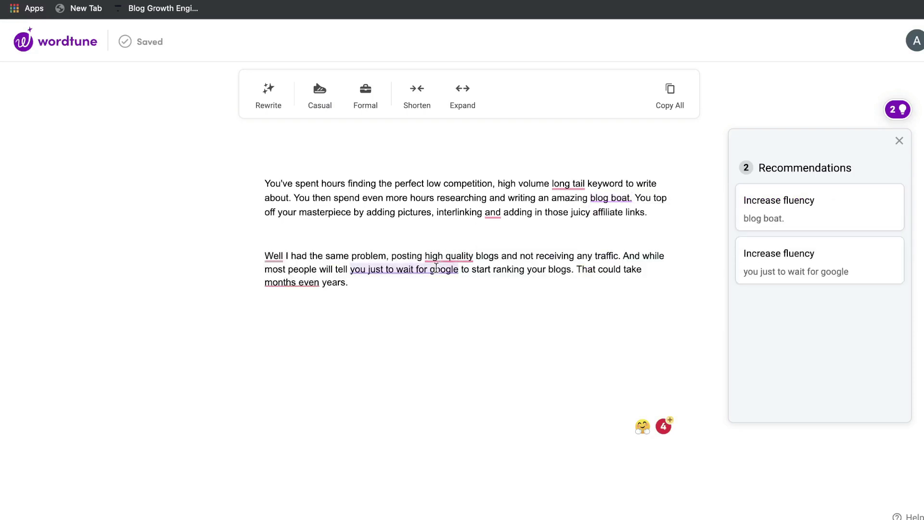
{"action": "left_click", "coordinate": [795, 260]}
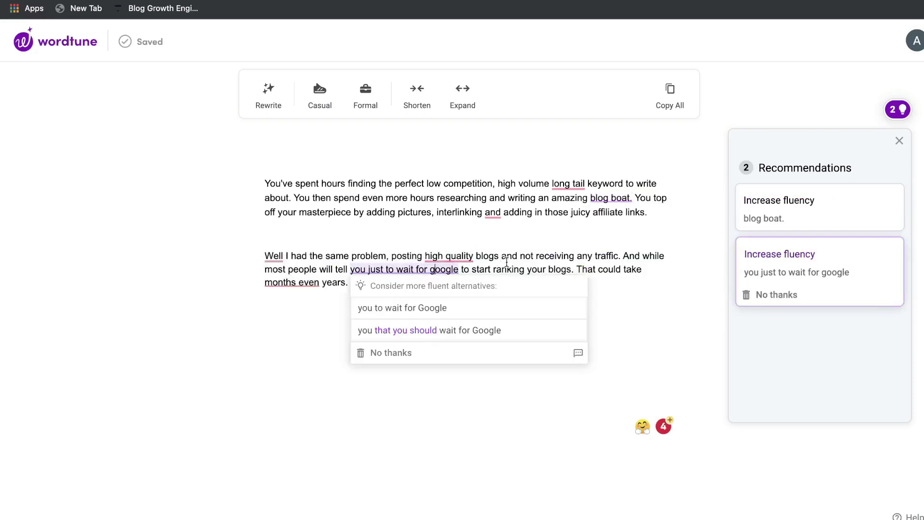
Request Expand rewrites for the paragraph starting "Well I had the same problem" and read through the suggestions for its first sentence
{"action": "triple_click", "coordinate": [386, 269]}
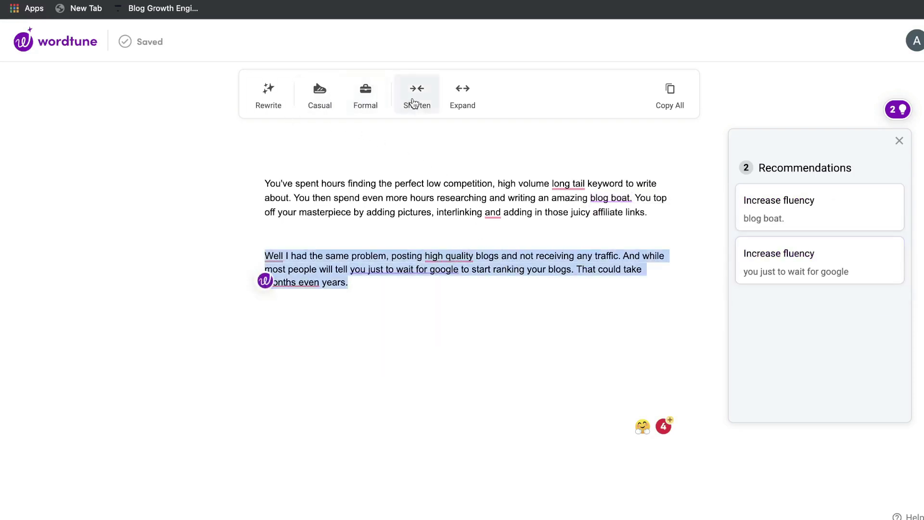
{"action": "left_click", "coordinate": [462, 104]}
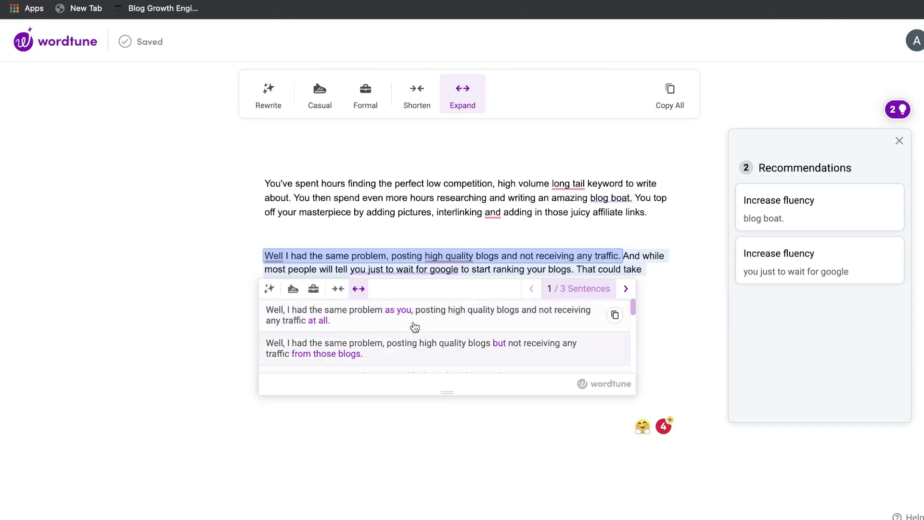
{"action": "scroll", "coordinate": [412, 326], "scroll_direction": "down", "scroll_amount": 1}
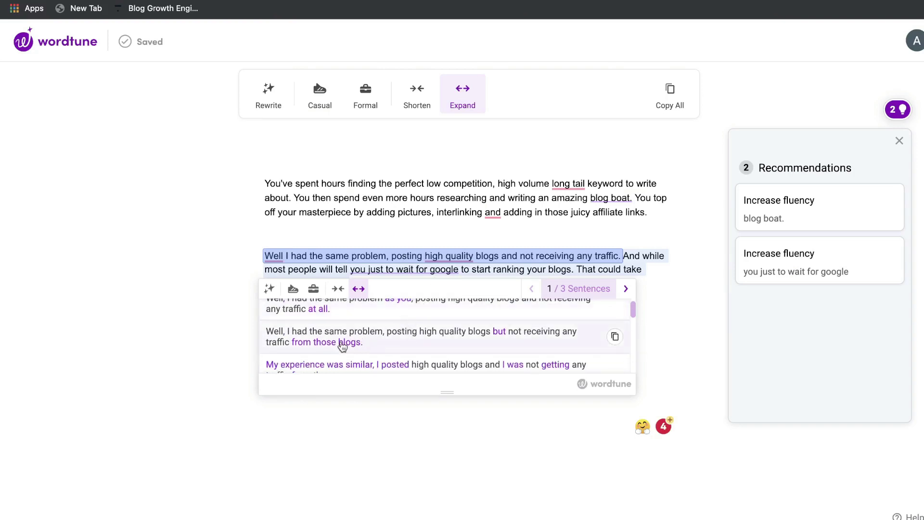
{"action": "scroll", "coordinate": [348, 348], "scroll_direction": "up", "scroll_amount": 1}
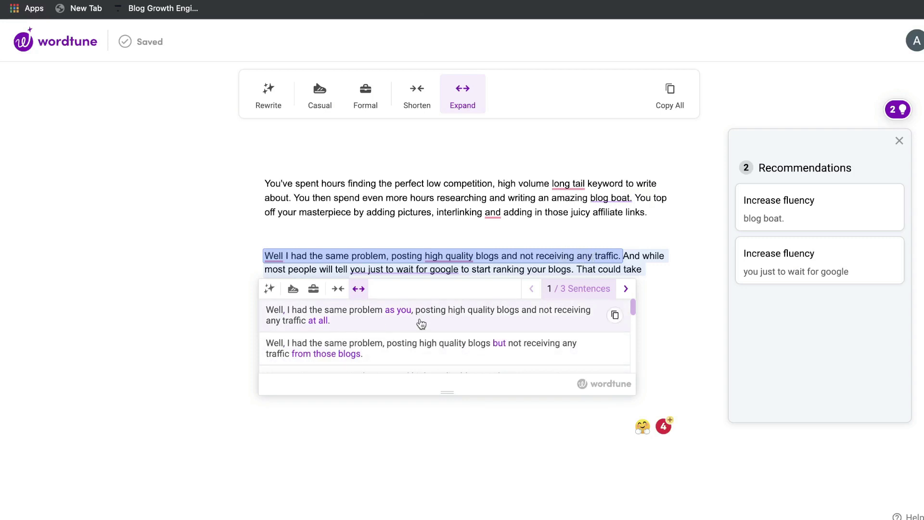
{"action": "scroll", "coordinate": [422, 324], "scroll_direction": "down", "scroll_amount": 1}
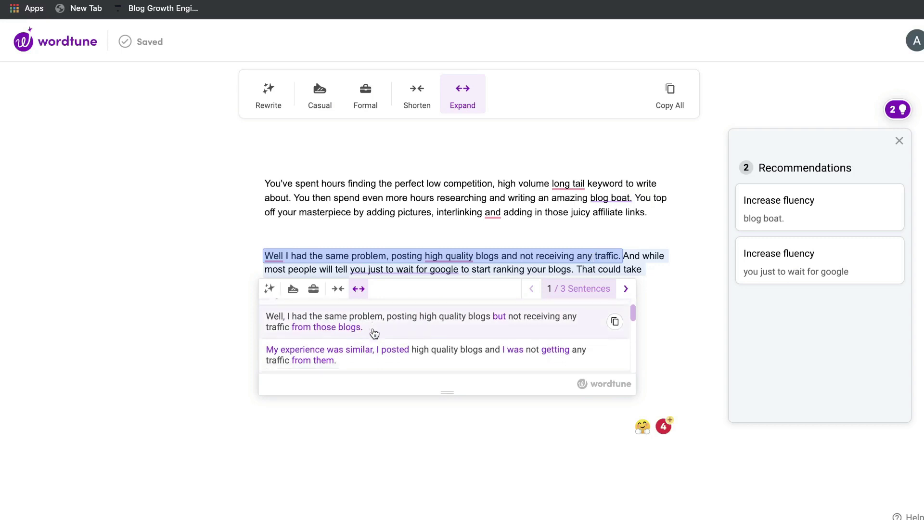
{"action": "scroll", "coordinate": [371, 334], "scroll_direction": "down", "scroll_amount": 1}
{"action": "scroll", "coordinate": [371, 342], "scroll_direction": "down", "scroll_amount": 4}
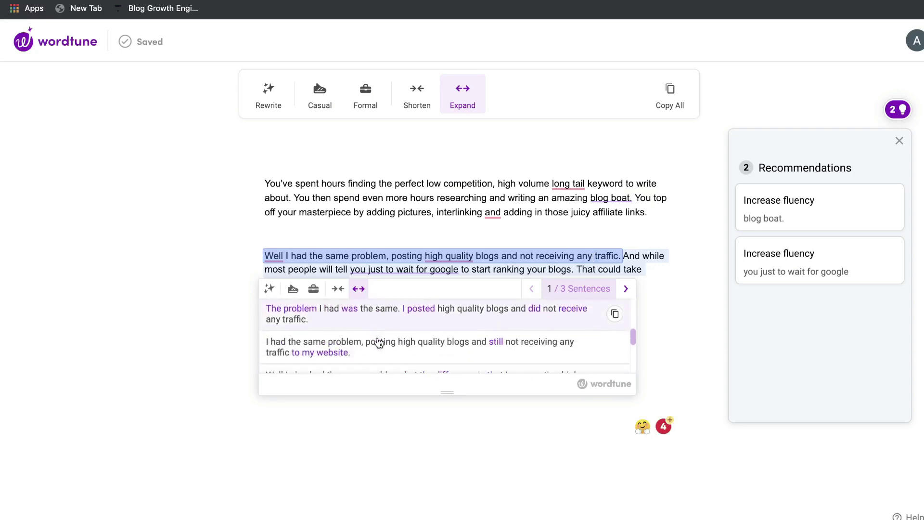
{"action": "left_click", "coordinate": [677, 295]}
Review the Shorten rewrites for that paragraph's first sentence and move on to its second sentence
{"action": "left_click", "coordinate": [405, 96]}
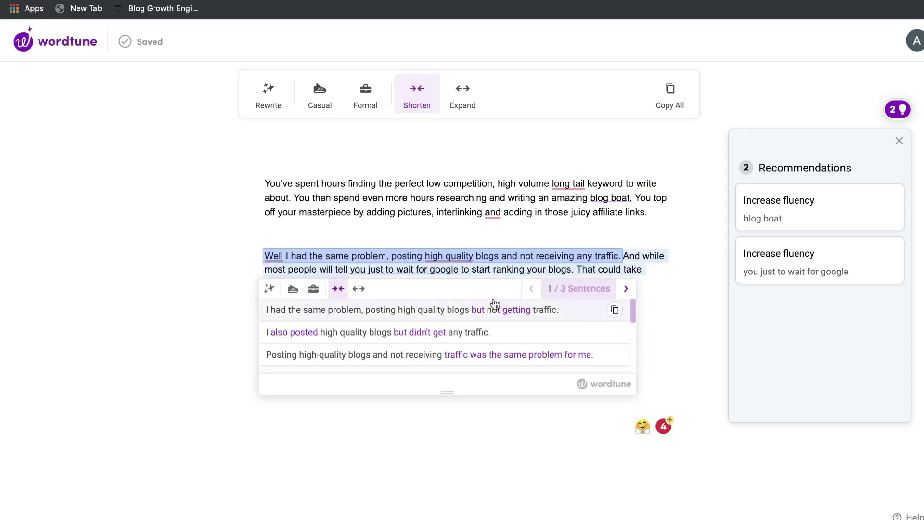
{"action": "mouse_move", "coordinate": [428, 335]}
{"action": "scroll", "coordinate": [445, 317], "scroll_direction": "down", "scroll_amount": 5}
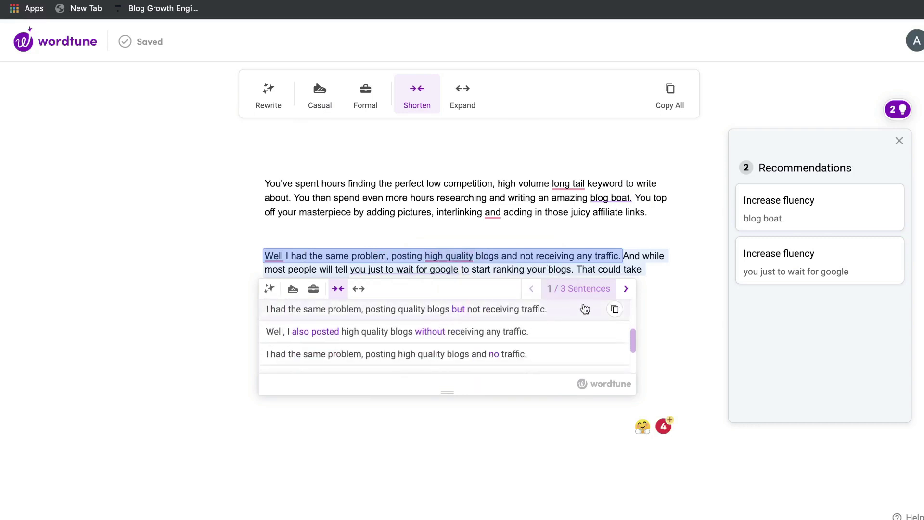
{"action": "left_click", "coordinate": [626, 289]}
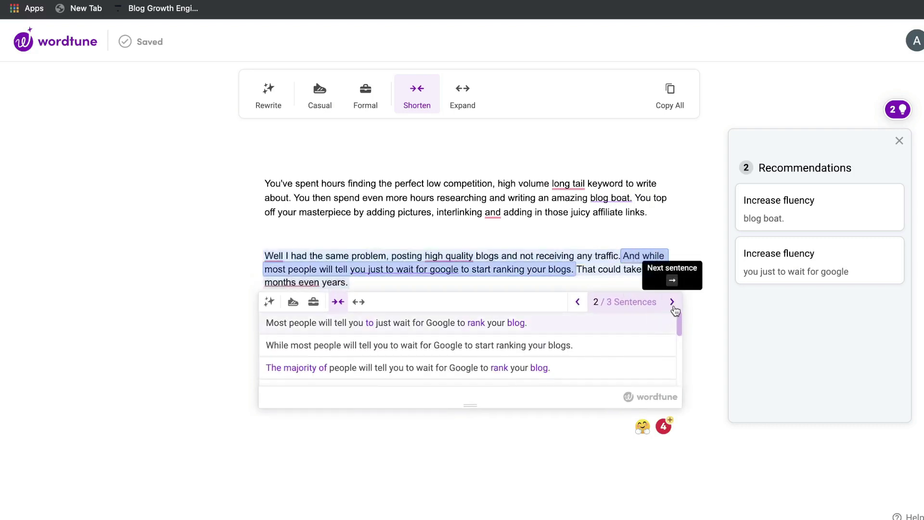
Request Casual rewrites for the sentence starting "And while most people will tell you" and read through the suggestions
{"action": "left_click", "coordinate": [331, 104]}
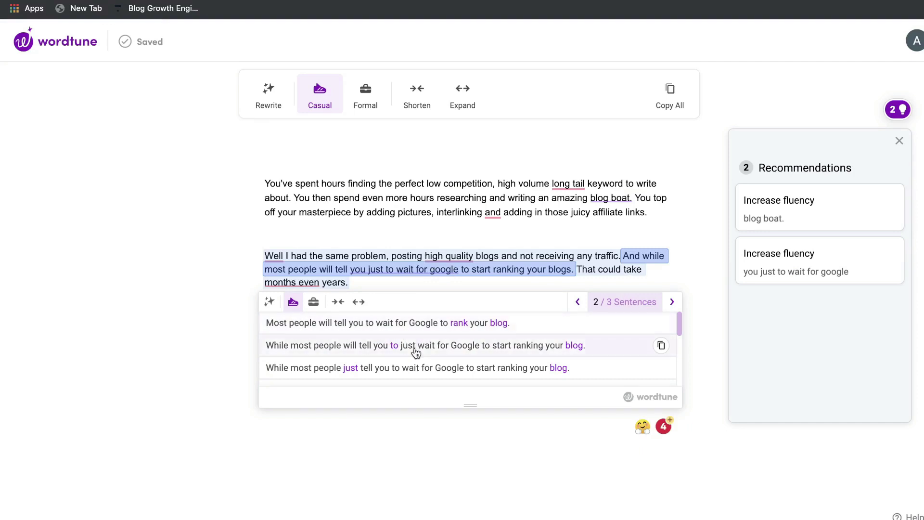
{"action": "scroll", "coordinate": [436, 359], "scroll_direction": "down", "scroll_amount": 1}
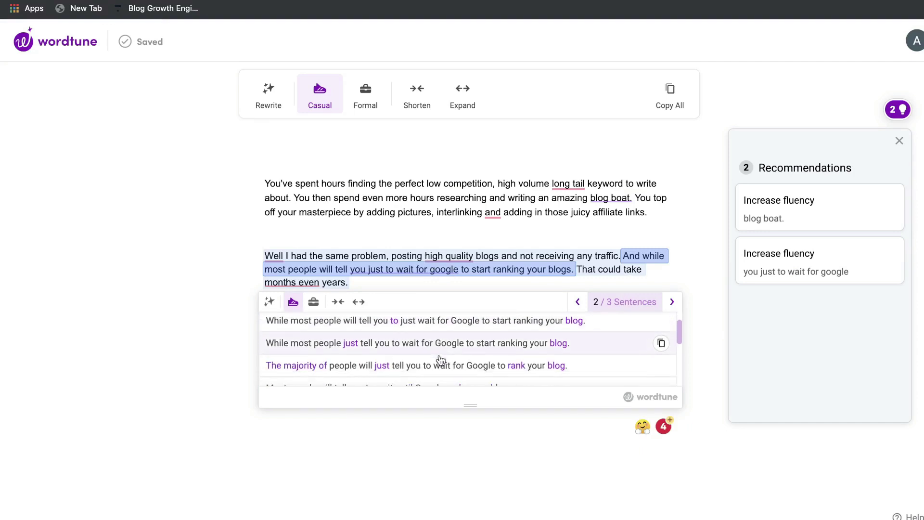
{"action": "scroll", "coordinate": [440, 360], "scroll_direction": "down", "scroll_amount": 2}
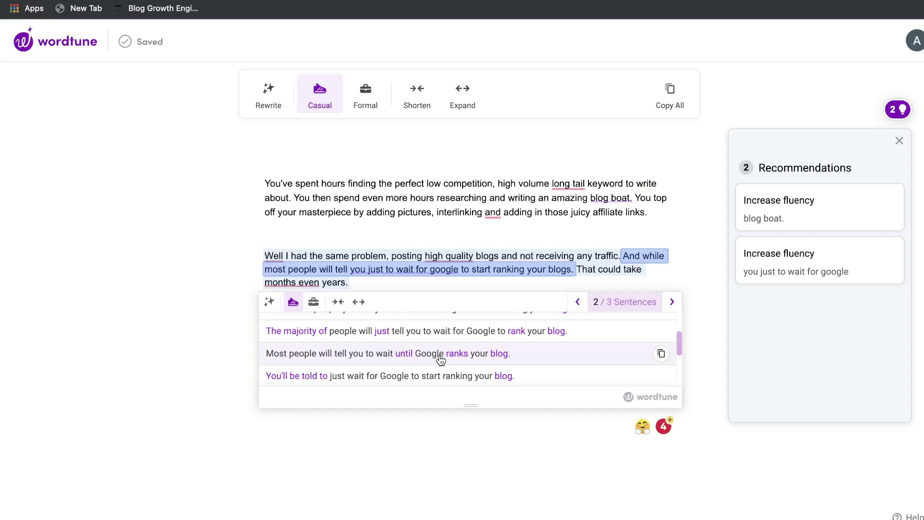
Review the standard Rewrite suggestions for the sentence "Well I had the same problem" and advance to the next sentence
{"action": "left_click", "coordinate": [298, 256]}
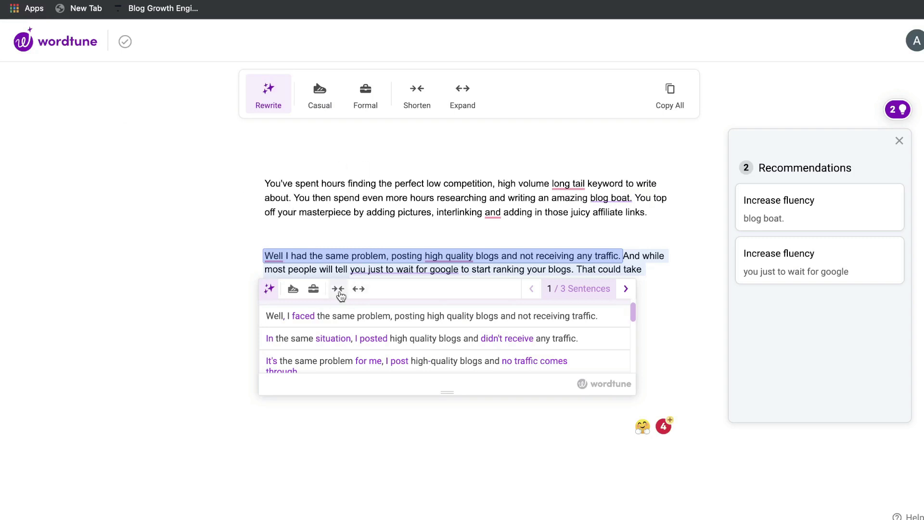
{"action": "mouse_move", "coordinate": [504, 322]}
{"action": "scroll", "coordinate": [503, 322], "scroll_direction": "down", "scroll_amount": 3}
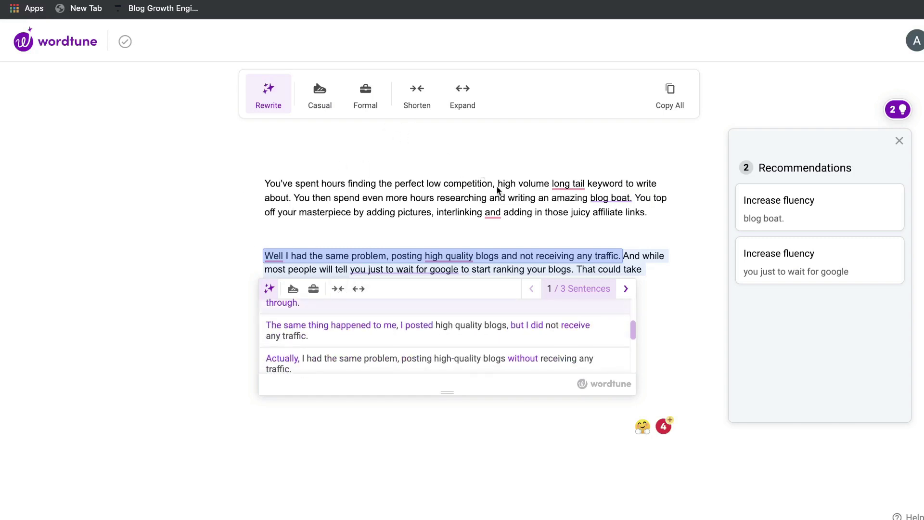
{"action": "left_click", "coordinate": [625, 289]}
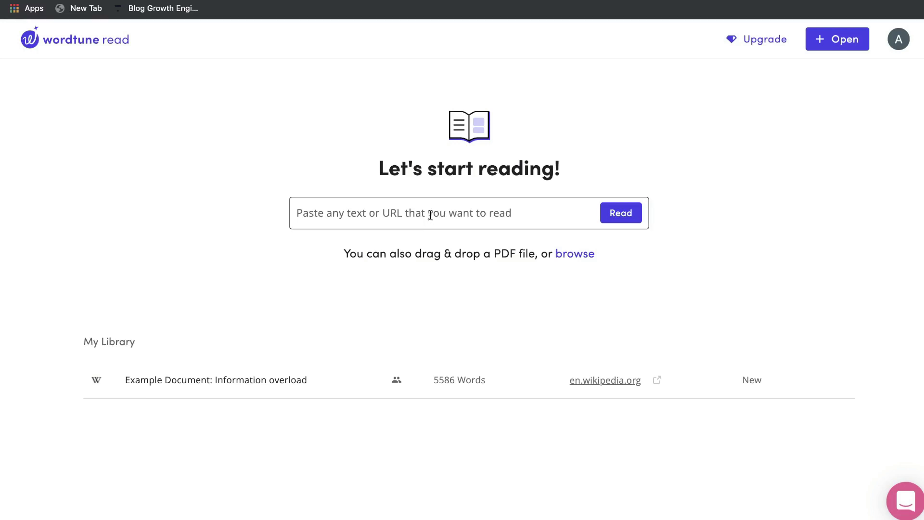
Look over the Forbes Advisor article "10 Of The Best Cryptocurrencies In May 2022" and load it into Wordtune Read
{"action": "left_click", "coordinate": [431, 215]}
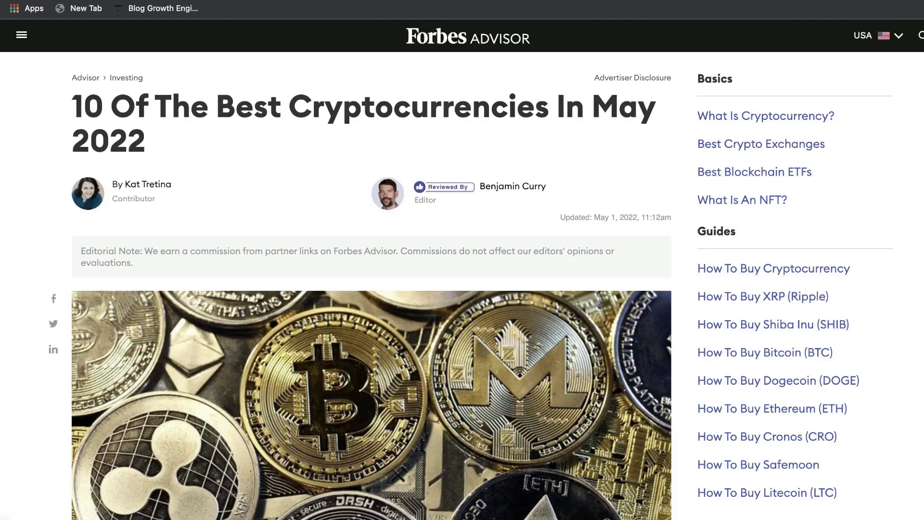
{"action": "scroll", "coordinate": [335, 164], "scroll_direction": "down", "scroll_amount": 20}
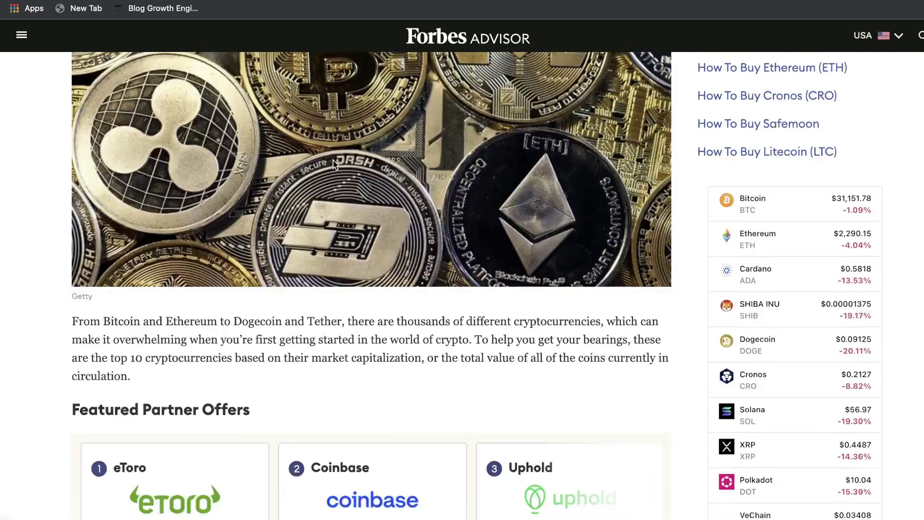
{"action": "scroll", "coordinate": [335, 164], "scroll_direction": "down", "scroll_amount": 9}
{"action": "scroll", "coordinate": [333, 159], "scroll_direction": "up", "scroll_amount": 20}
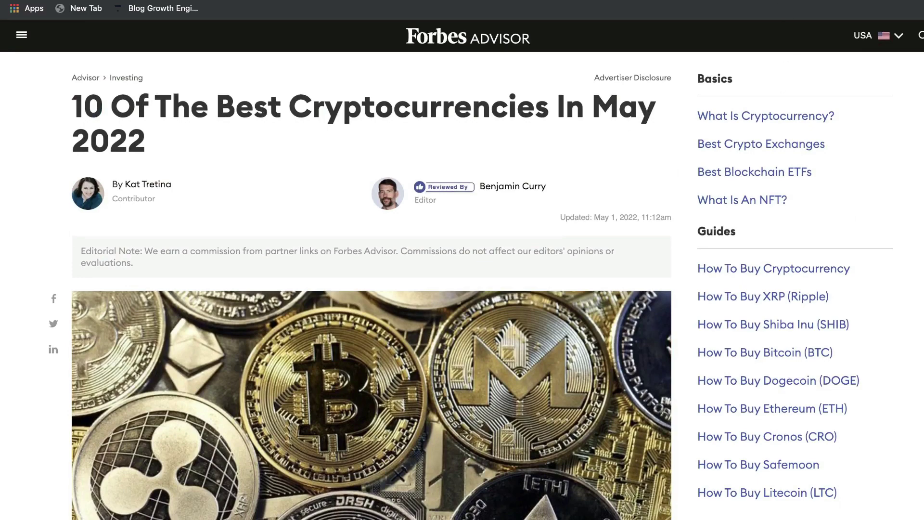
{"action": "key", "text": "ctrl+Tab"}
{"action": "key", "text": "ctrl+Tab"}
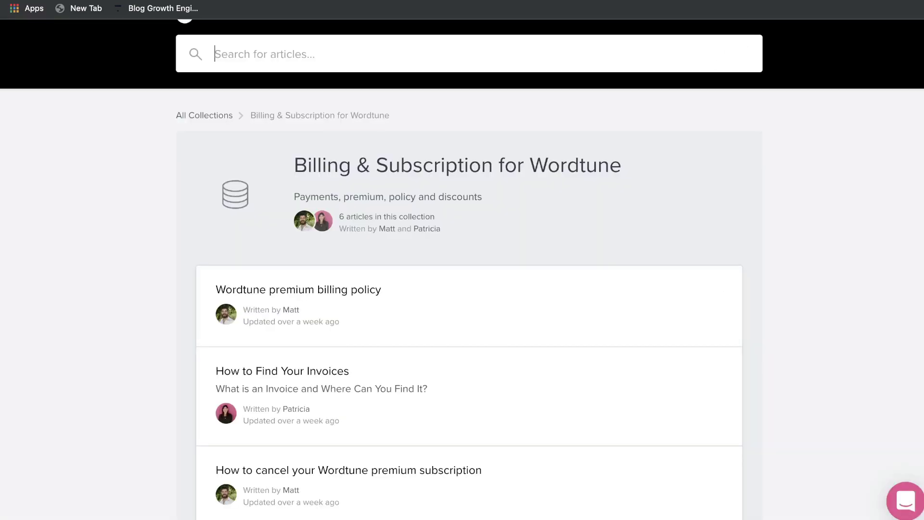
{"action": "key", "text": "ctrl+shift+Tab"}
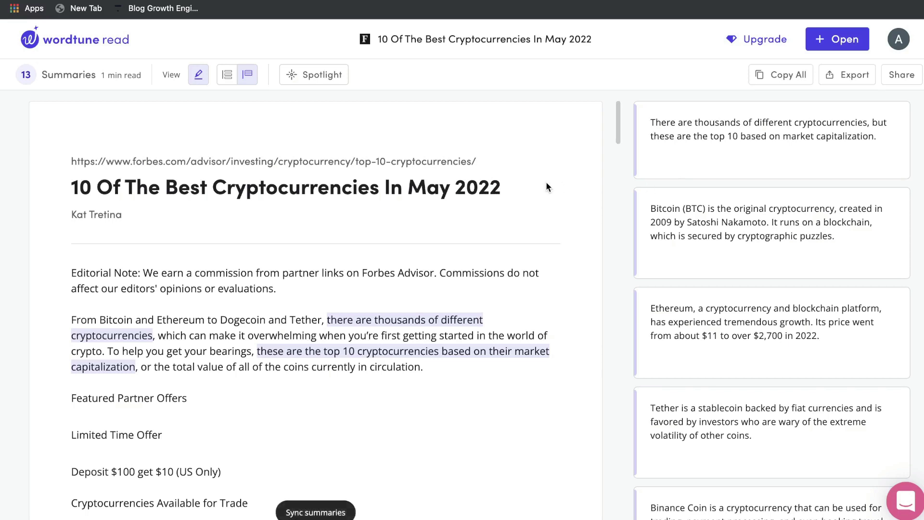
Compare the generated summaries with the highlighted passages of the cryptocurrency article
{"action": "scroll", "coordinate": [397, 289], "scroll_direction": "down", "scroll_amount": 3}
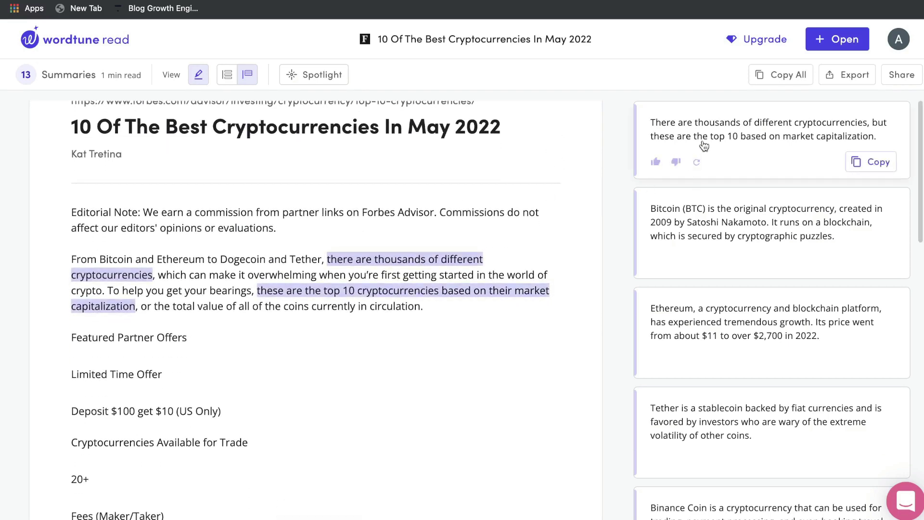
{"action": "mouse_move", "coordinate": [741, 230]}
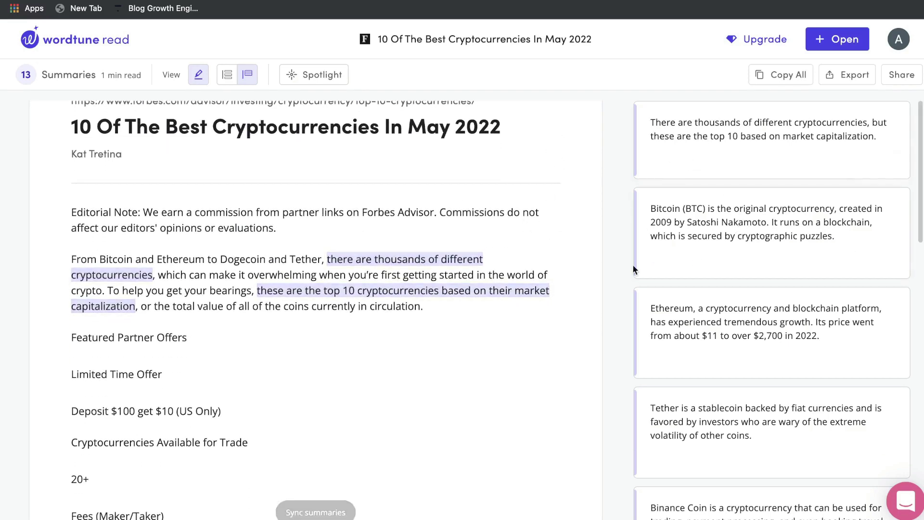
{"action": "scroll", "coordinate": [745, 316], "scroll_direction": "down", "scroll_amount": 3}
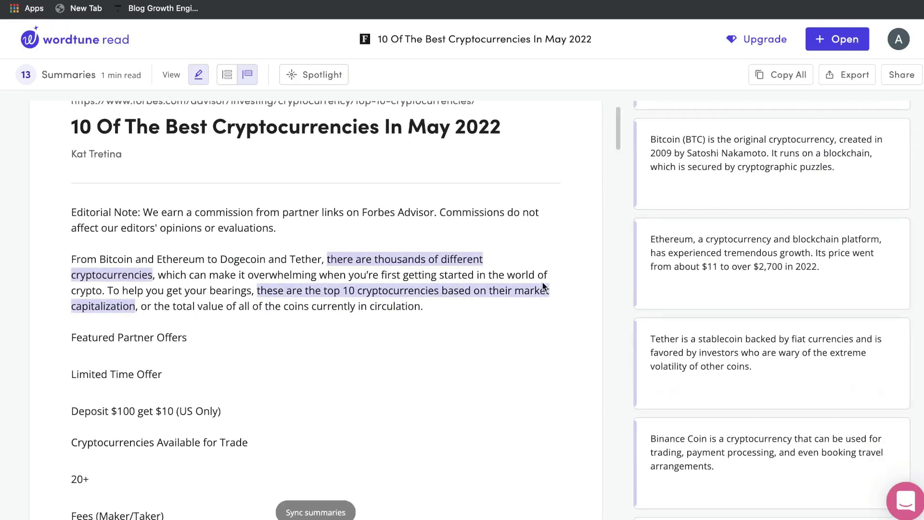
Read through the generated summaries of the cryptocurrency article, from the introduction and Bitcoin to the final investment advice
{"action": "scroll", "coordinate": [331, 326], "scroll_direction": "down", "scroll_amount": 2}
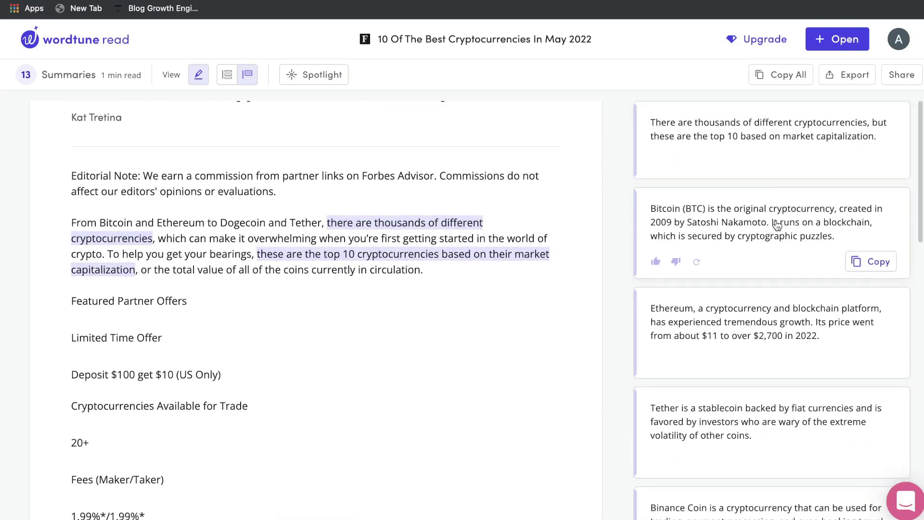
{"action": "scroll", "coordinate": [760, 294], "scroll_direction": "down", "scroll_amount": 3}
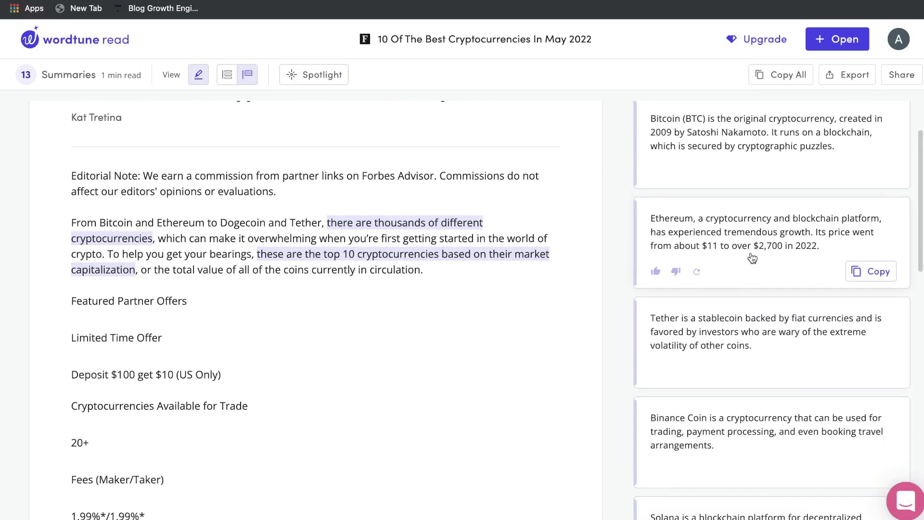
{"action": "scroll", "coordinate": [737, 209], "scroll_direction": "up", "scroll_amount": 3}
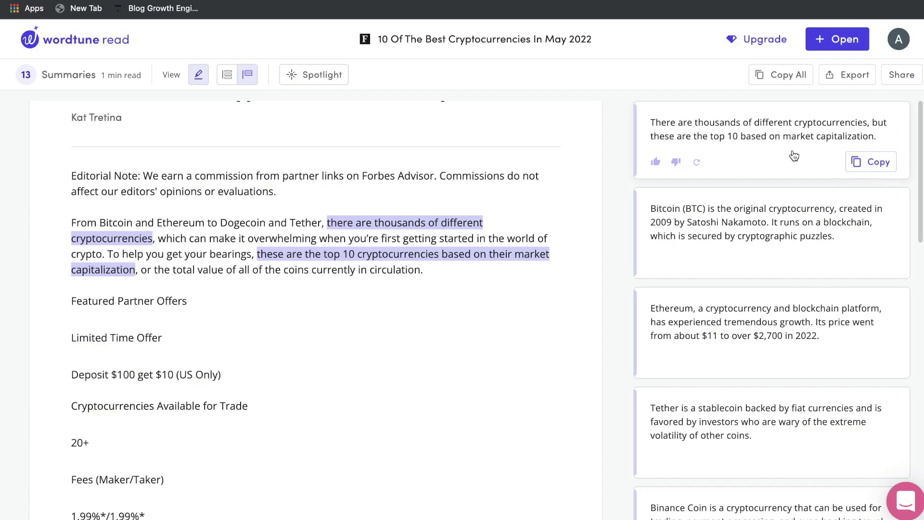
{"action": "scroll", "coordinate": [807, 159], "scroll_direction": "down", "scroll_amount": 3}
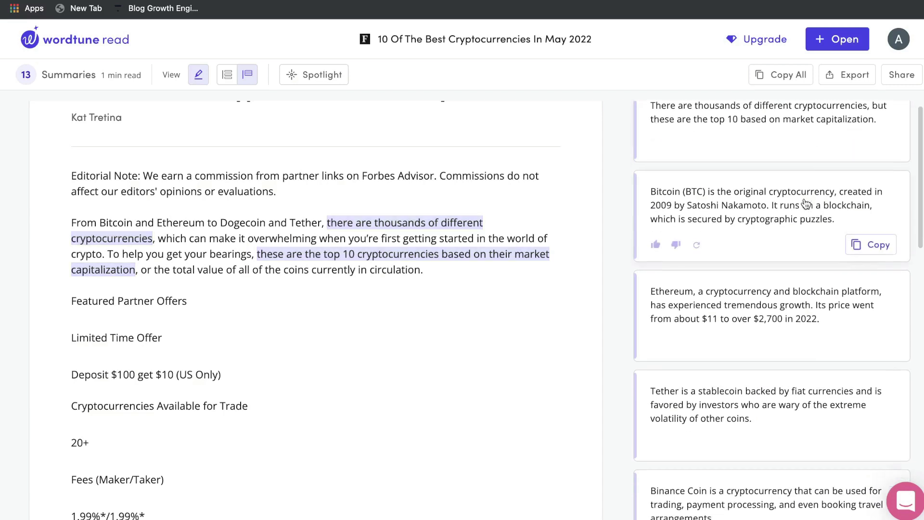
{"action": "scroll", "coordinate": [806, 205], "scroll_direction": "down", "scroll_amount": 5}
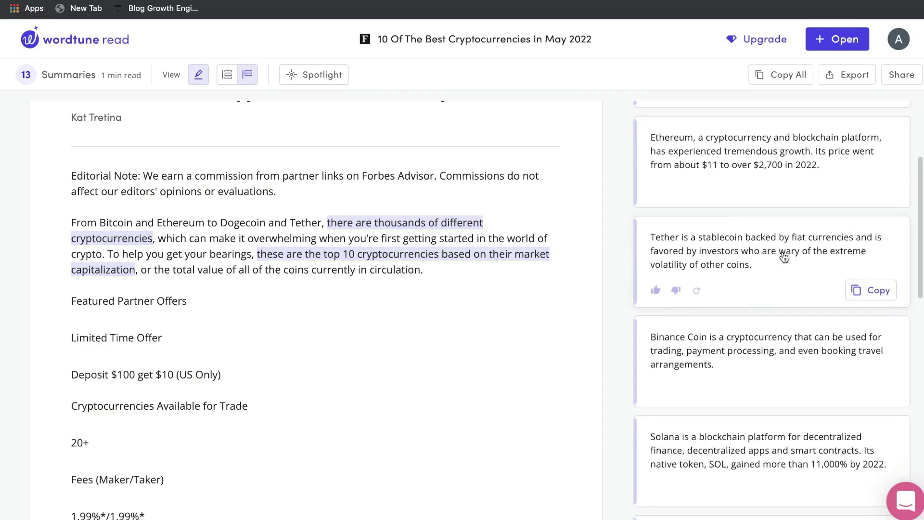
{"action": "scroll", "coordinate": [784, 258], "scroll_direction": "down", "scroll_amount": 2}
{"action": "scroll", "coordinate": [770, 221], "scroll_direction": "down", "scroll_amount": 5}
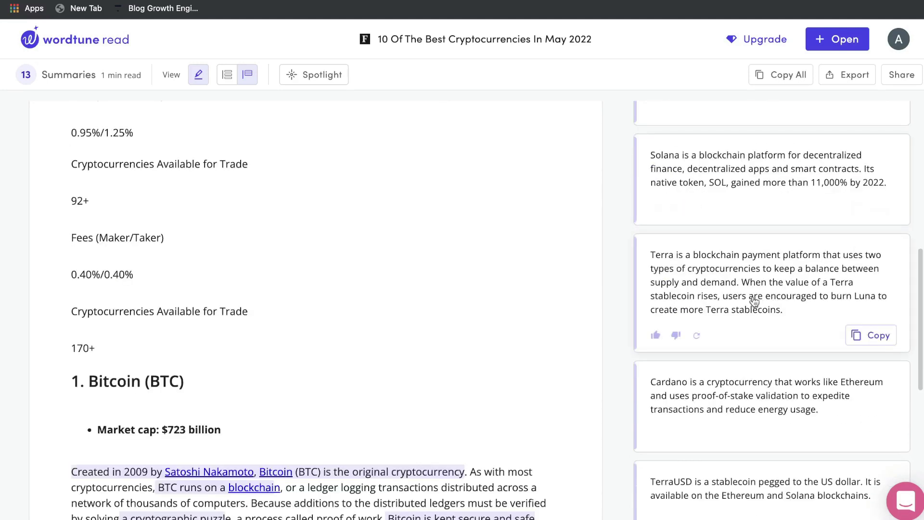
{"action": "scroll", "coordinate": [755, 302], "scroll_direction": "down", "scroll_amount": 5}
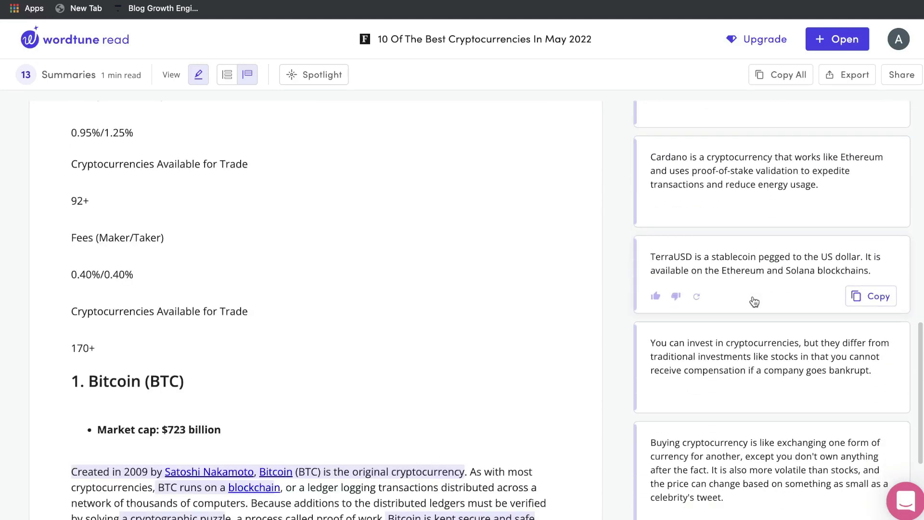
{"action": "scroll", "coordinate": [754, 302], "scroll_direction": "down", "scroll_amount": 5}
Examine the highlighted source passages from the Bitcoin section to the Crypto FAQs, and return to the article's introduction
{"action": "scroll", "coordinate": [542, 295], "scroll_direction": "down", "scroll_amount": 5}
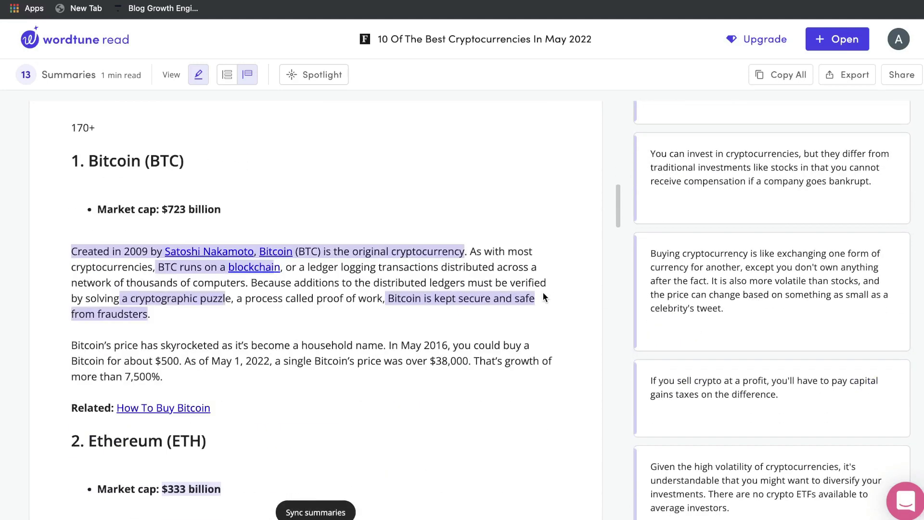
{"action": "scroll", "coordinate": [780, 320], "scroll_direction": "down", "scroll_amount": 1}
{"action": "scroll", "coordinate": [559, 281], "scroll_direction": "down", "scroll_amount": 5}
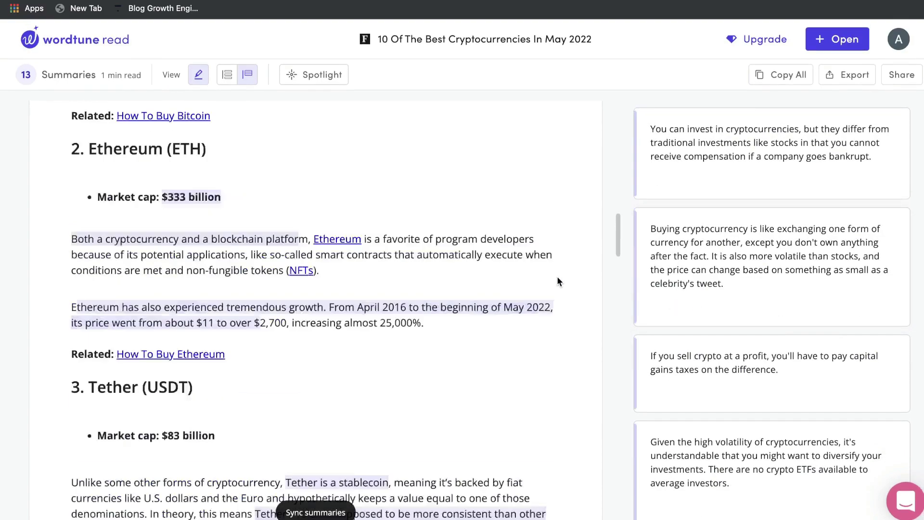
{"action": "scroll", "coordinate": [557, 278], "scroll_direction": "down", "scroll_amount": 20}
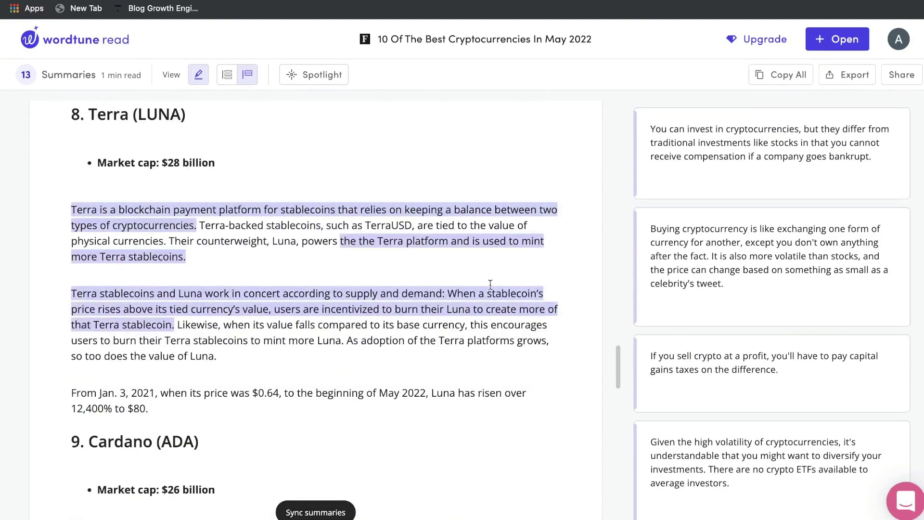
{"action": "scroll", "coordinate": [544, 319], "scroll_direction": "down", "scroll_amount": 12}
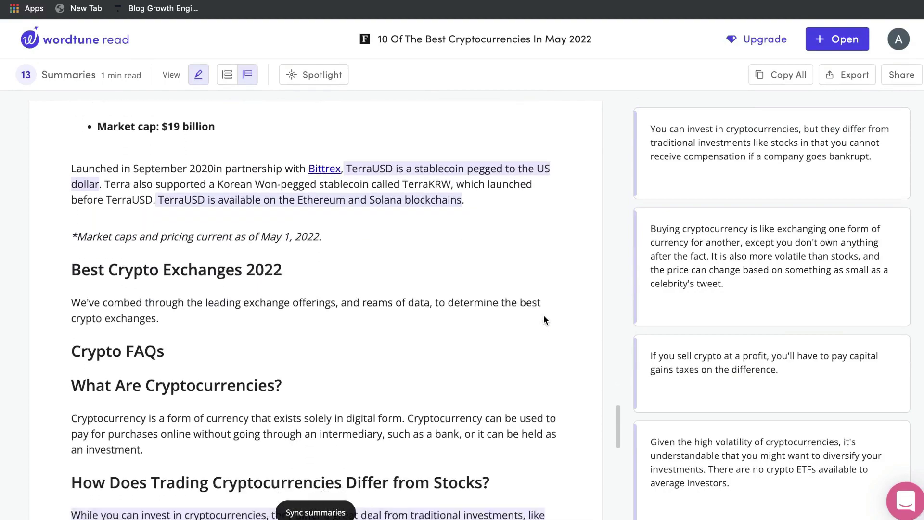
{"action": "scroll", "coordinate": [544, 320], "scroll_direction": "down", "scroll_amount": 5}
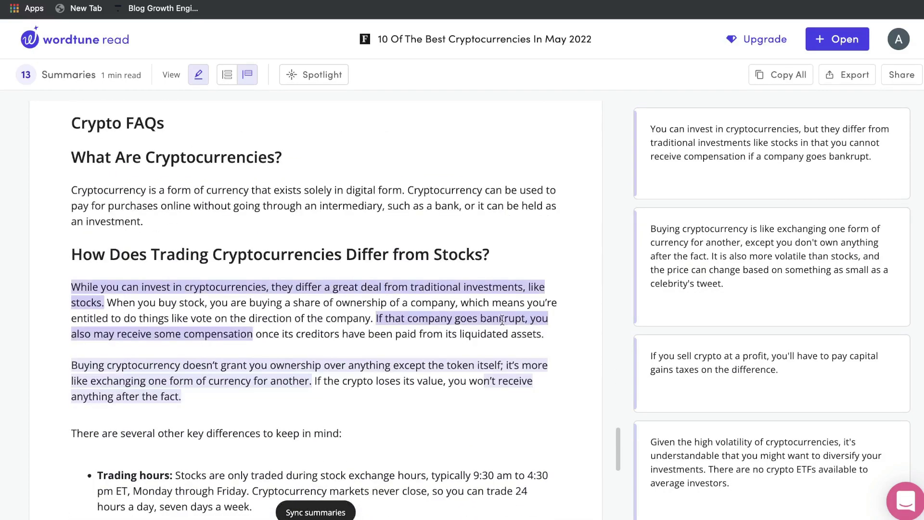
{"action": "scroll", "coordinate": [759, 370], "scroll_direction": "up", "scroll_amount": 15}
{"action": "scroll", "coordinate": [400, 227], "scroll_direction": "up", "scroll_amount": 15}
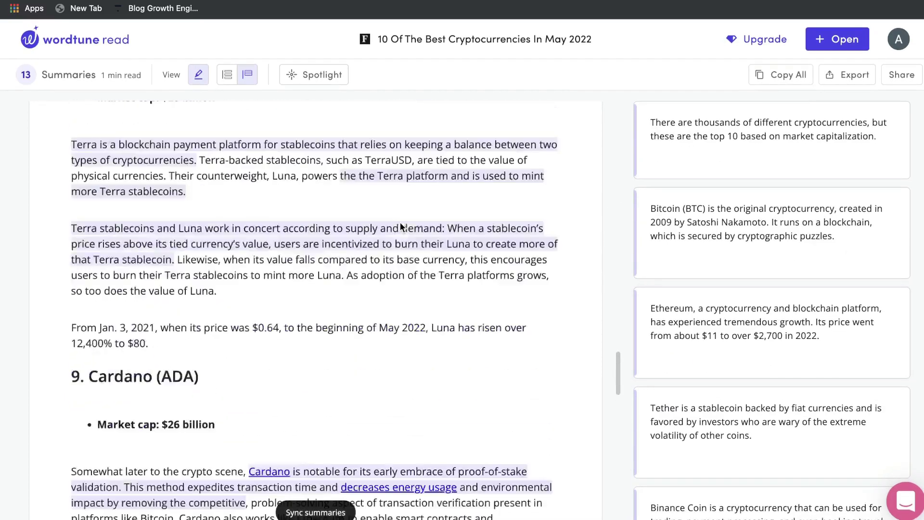
{"action": "scroll", "coordinate": [400, 222], "scroll_direction": "up", "scroll_amount": 20}
{"action": "scroll", "coordinate": [500, 283], "scroll_direction": "down", "scroll_amount": 3}
{"action": "scroll", "coordinate": [501, 283], "scroll_direction": "up", "scroll_amount": 1}
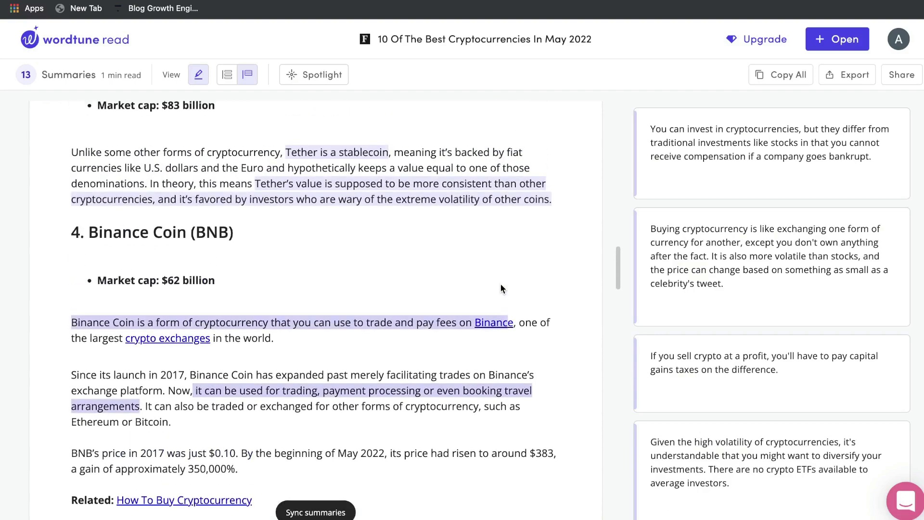
{"action": "scroll", "coordinate": [480, 206], "scroll_direction": "up", "scroll_amount": 20}
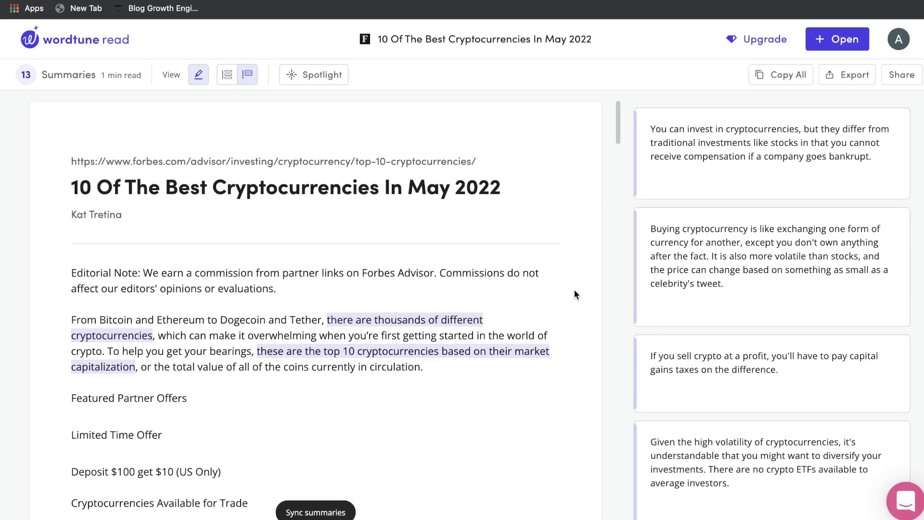
{"action": "mouse_move", "coordinate": [712, 152]}
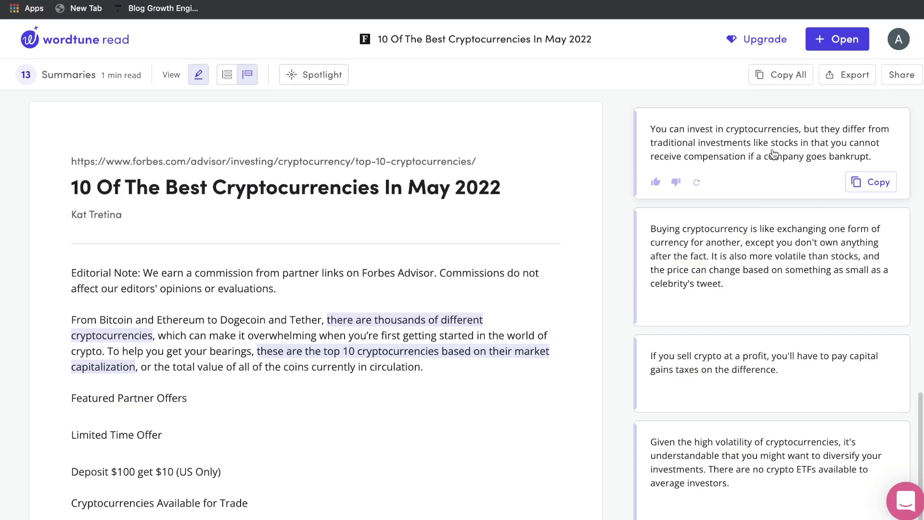
{"action": "scroll", "coordinate": [605, 254], "scroll_direction": "down", "scroll_amount": 2}
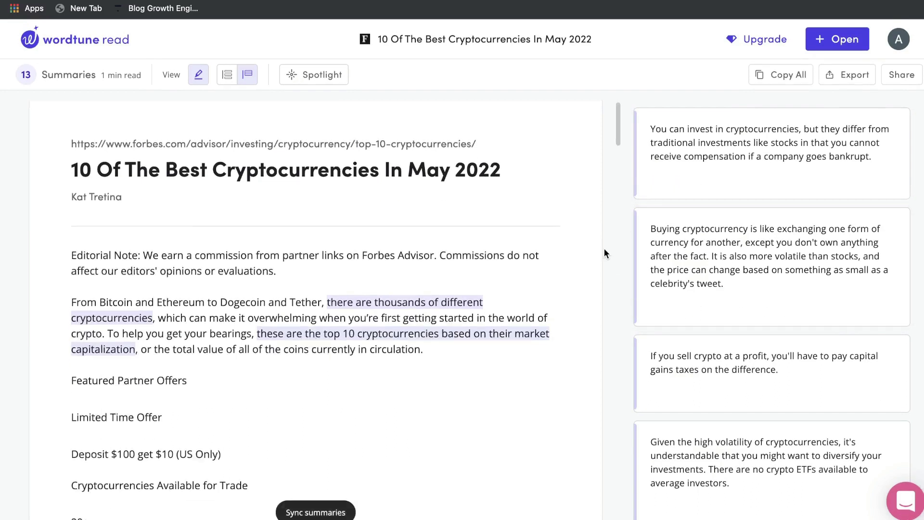
{"action": "scroll", "coordinate": [604, 253], "scroll_direction": "down", "scroll_amount": 3}
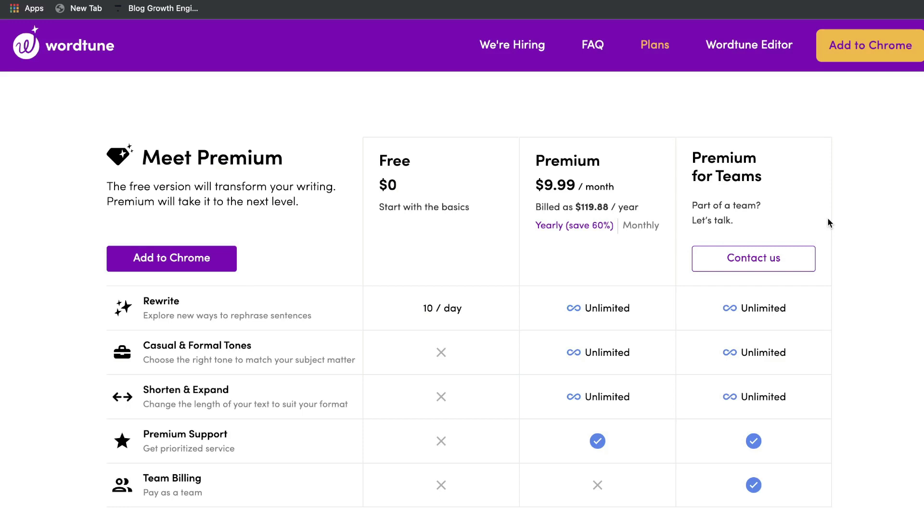
Compare the Free, Premium and Premium for Teams plans on Wordtune's Plans page, highlighting the Premium plan's yearly price and pricing details
{"action": "scroll", "coordinate": [829, 223], "scroll_direction": "down", "scroll_amount": 1}
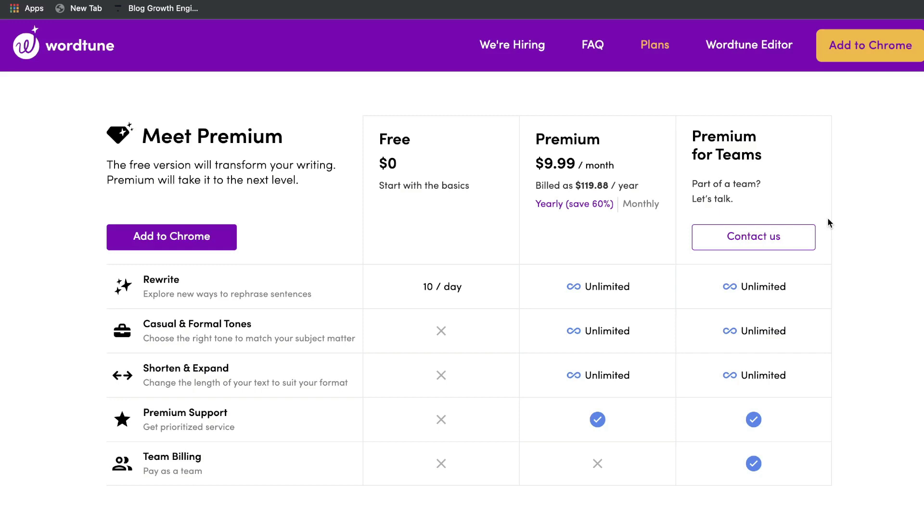
{"action": "scroll", "coordinate": [829, 222], "scroll_direction": "down", "scroll_amount": 1}
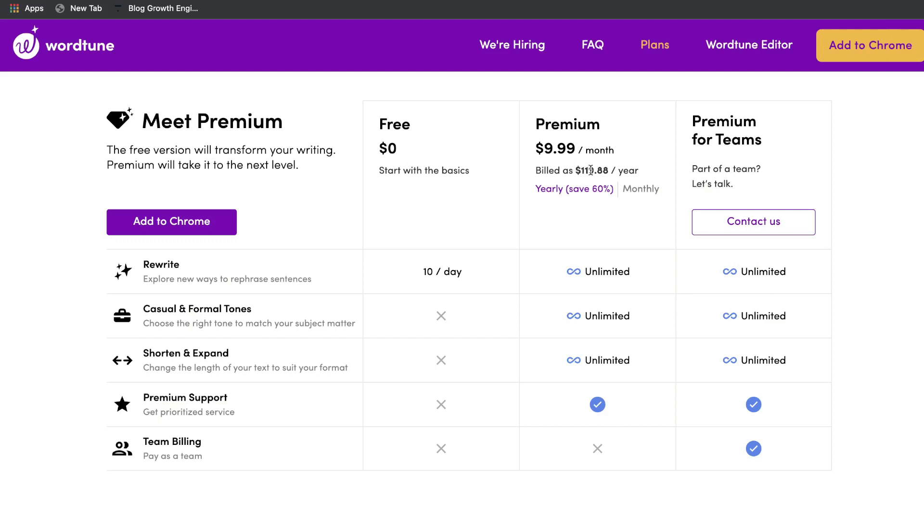
{"action": "left_click_drag", "start_coordinate": [581, 171], "coordinate": [611, 170]}
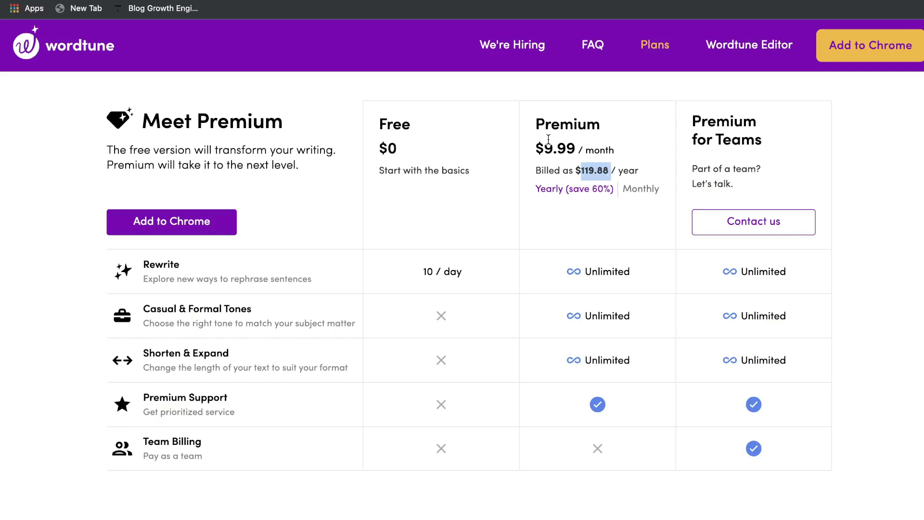
{"action": "left_click_drag", "start_coordinate": [535, 123], "coordinate": [619, 231]}
{"action": "scroll", "coordinate": [246, 303], "scroll_direction": "up", "scroll_amount": 1}
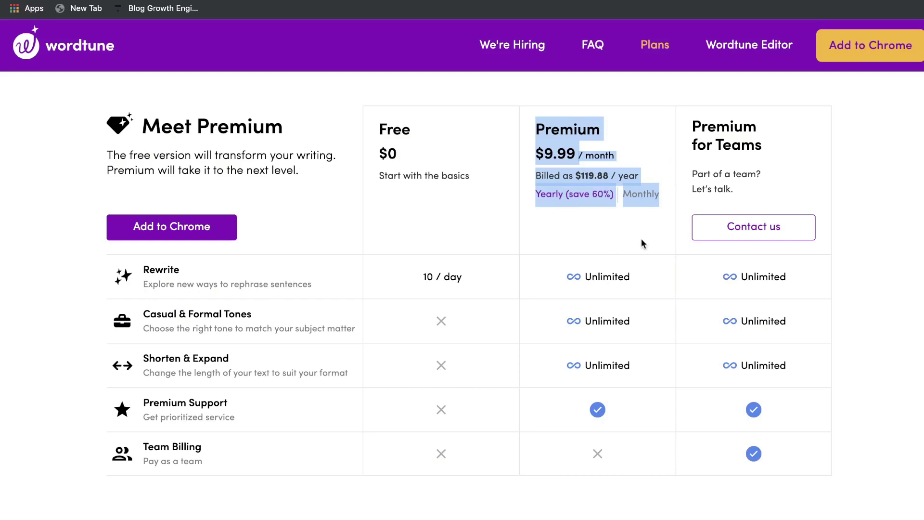
{"action": "scroll", "coordinate": [641, 238], "scroll_direction": "up", "scroll_amount": 1}
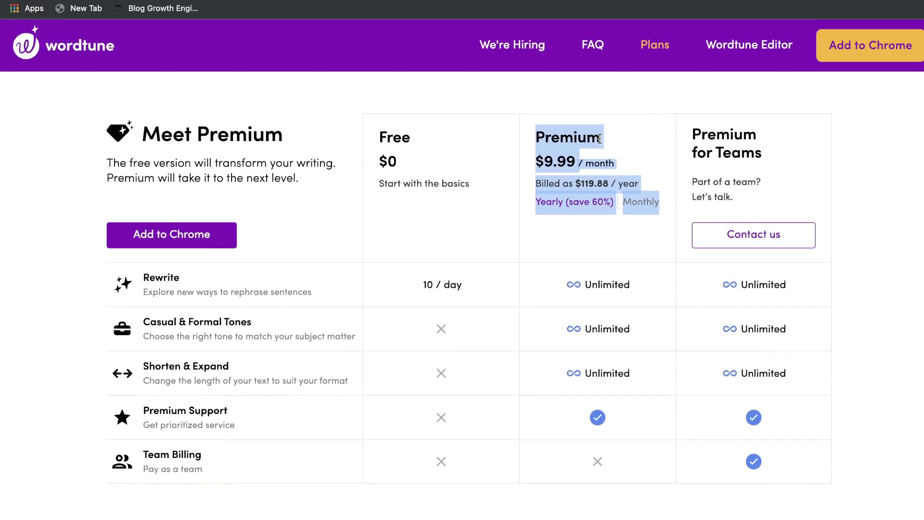